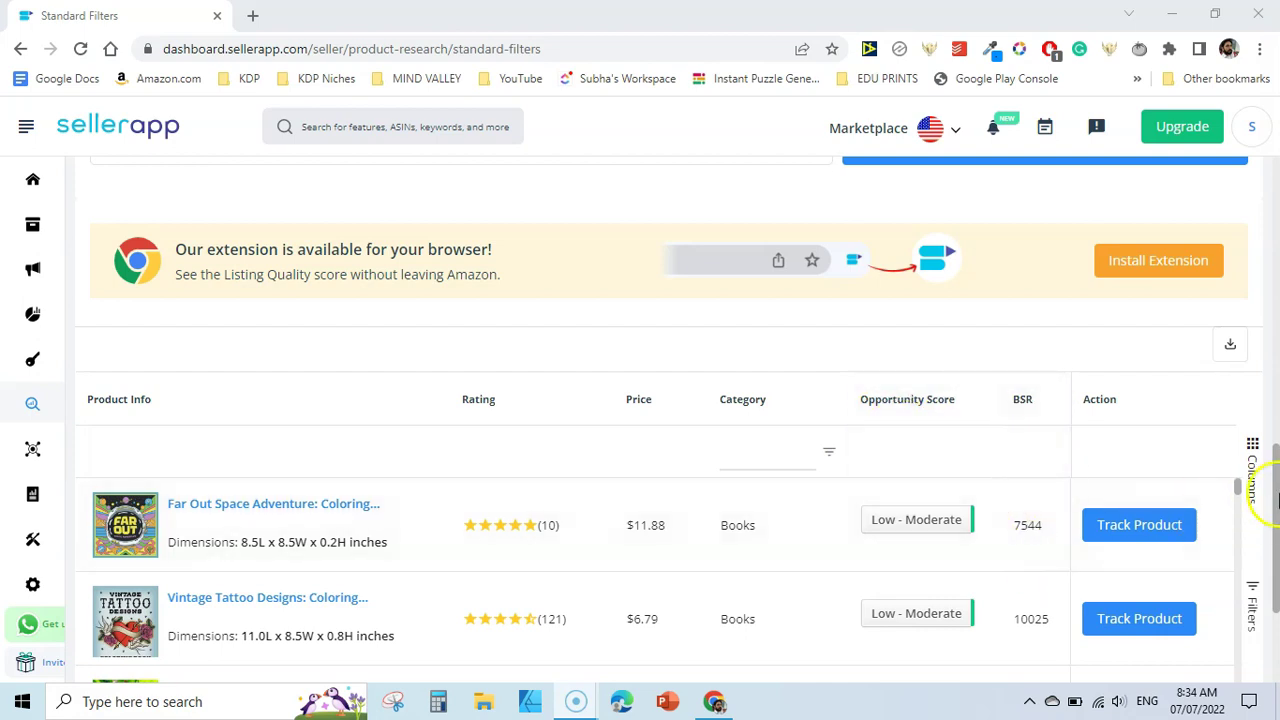
Scroll back to the Books category and Smart Filters showing price $4–15 and 1–300 reviews.
scroll(1237, 490, "down", 1)
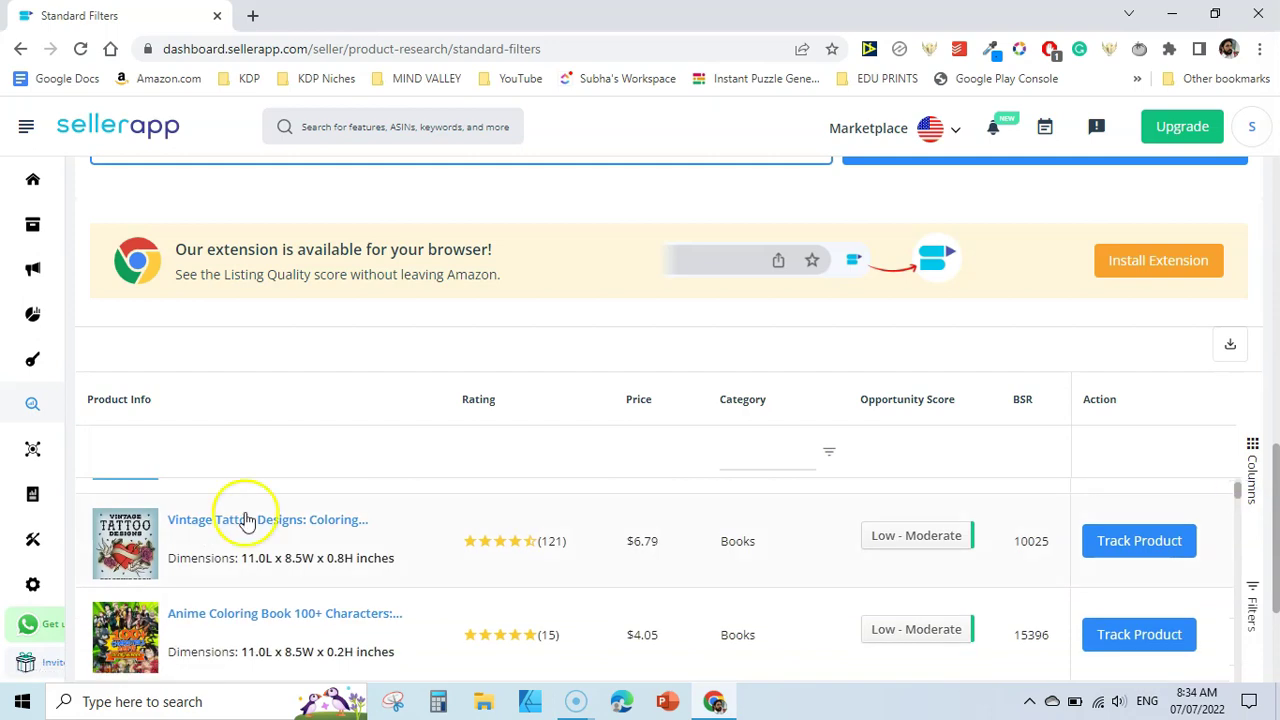
scroll(551, 526, "down", 2)
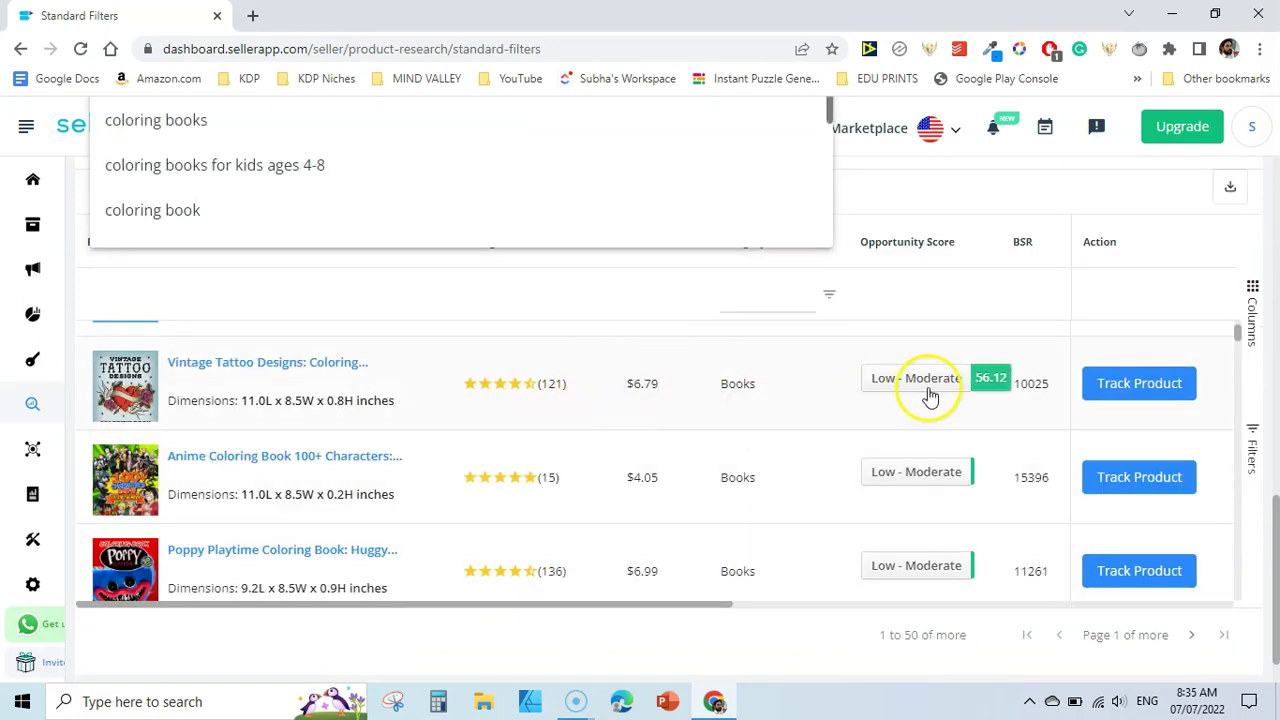
scroll(1045, 370, "down", 1)
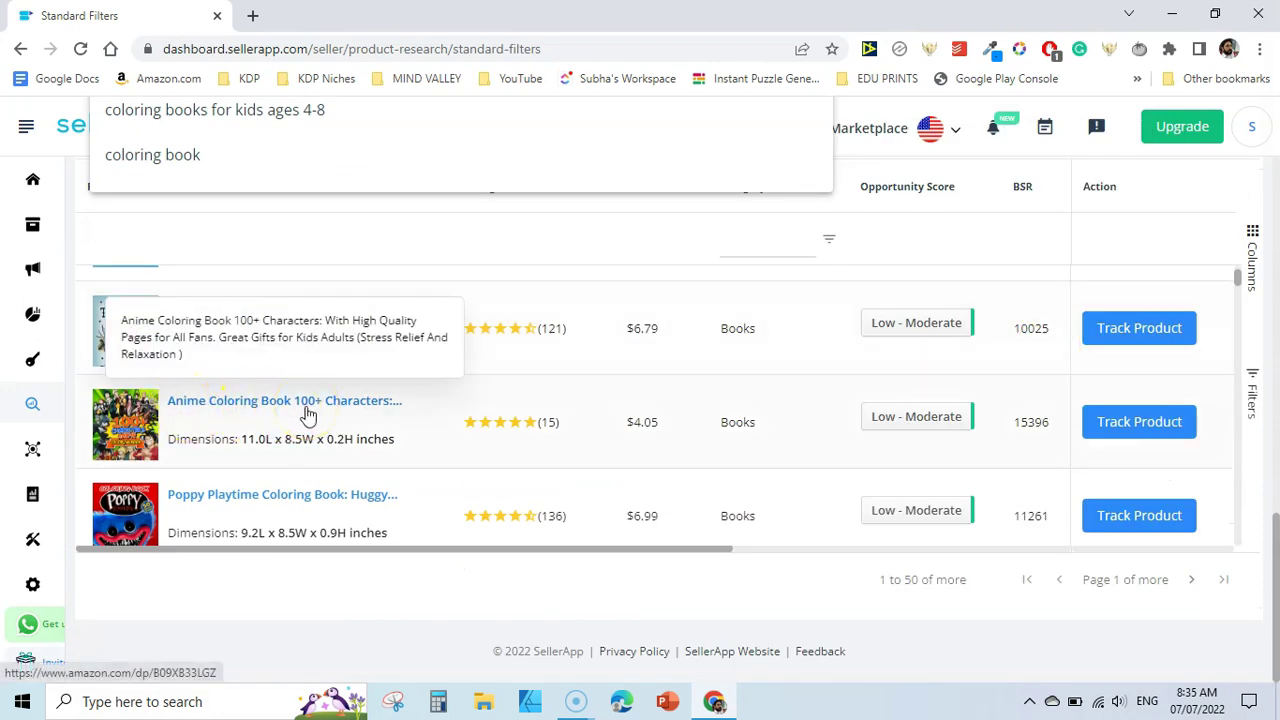
mouse_move(1238, 276)
left_mouse_down()
mouse_move(1239, 290)
mouse_move(1238, 260)
left_mouse_up()
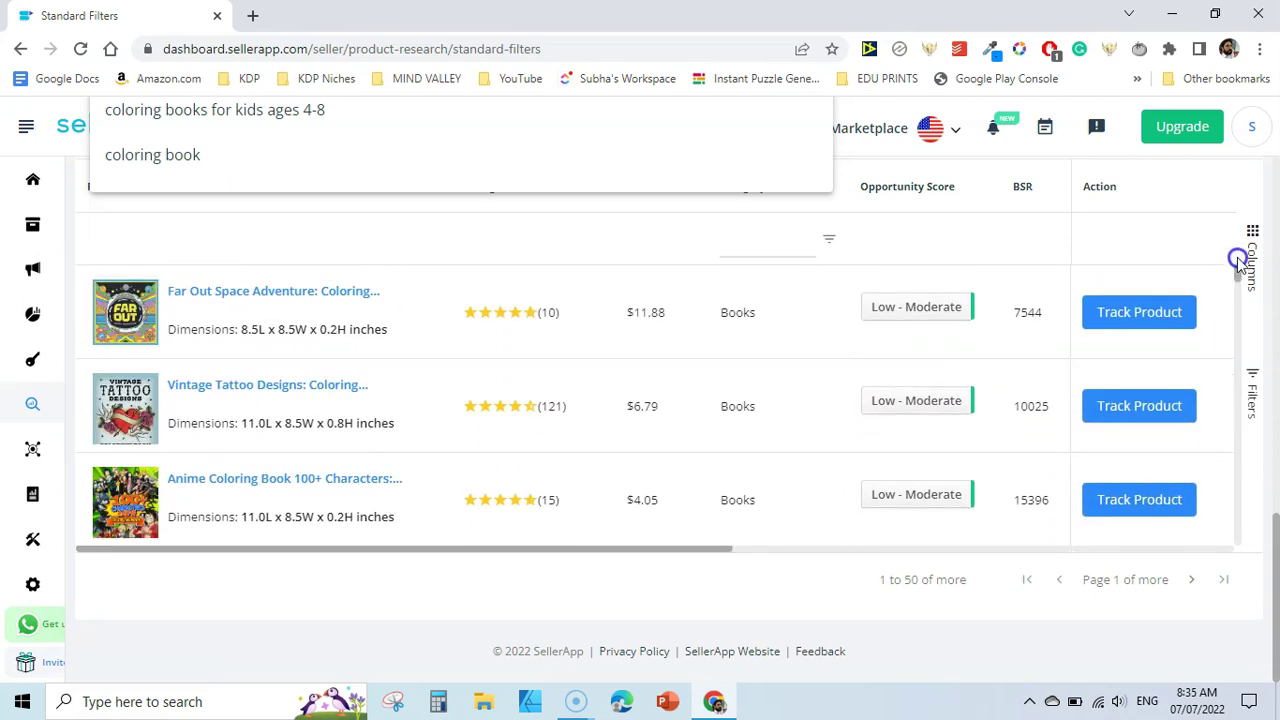
scroll(1247, 210, "up", 3)
scroll(1275, 560, "down", 2)
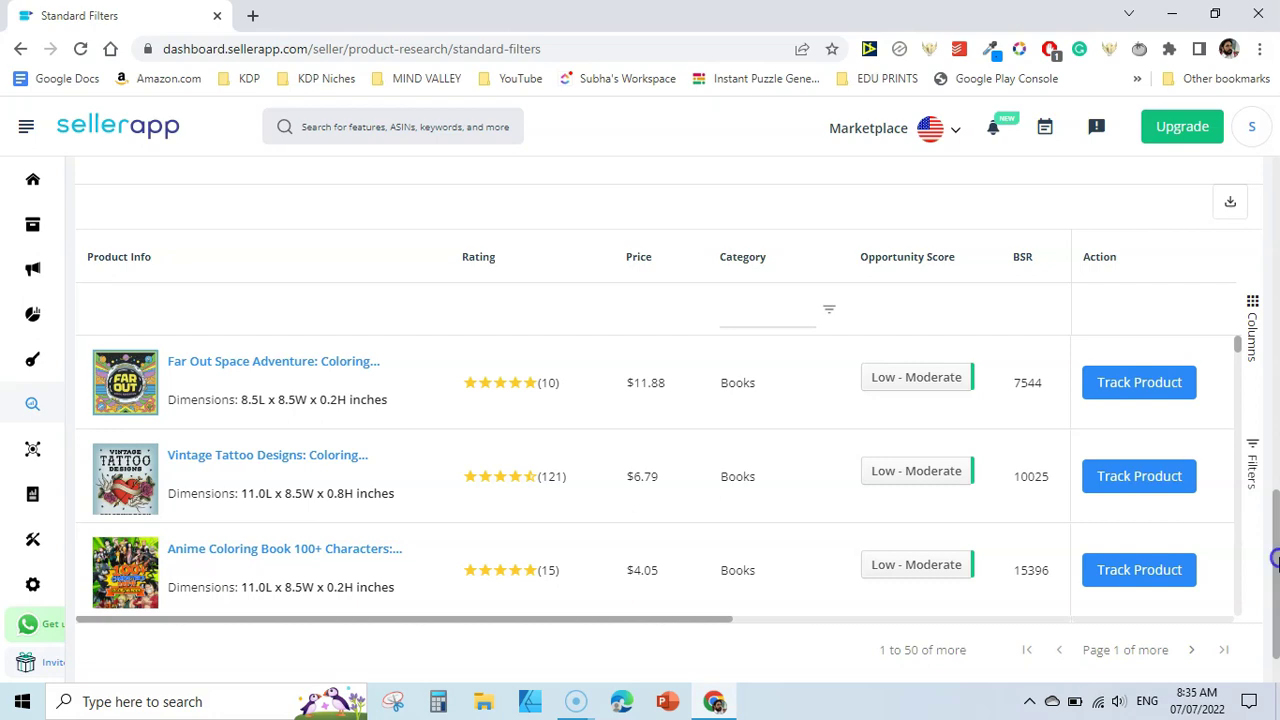
left_click_drag(1275, 560, 1275, 197)
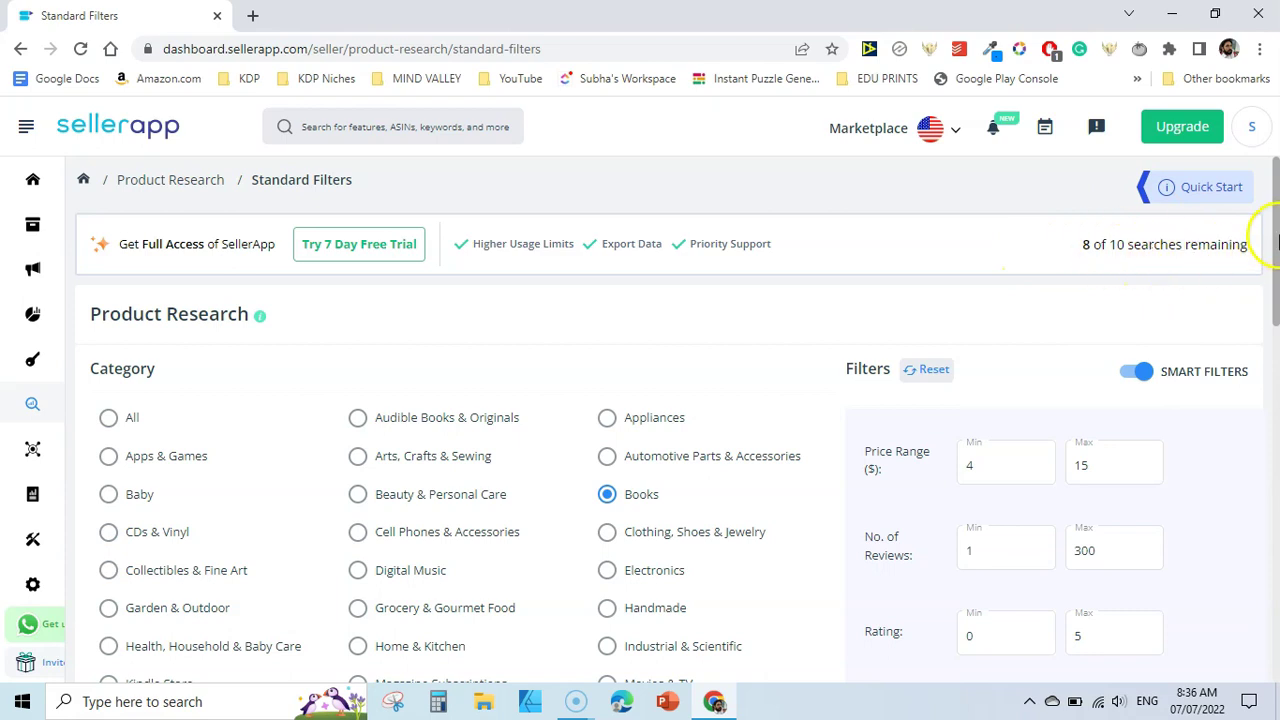
left_click_drag(1275, 243, 1276, 268)
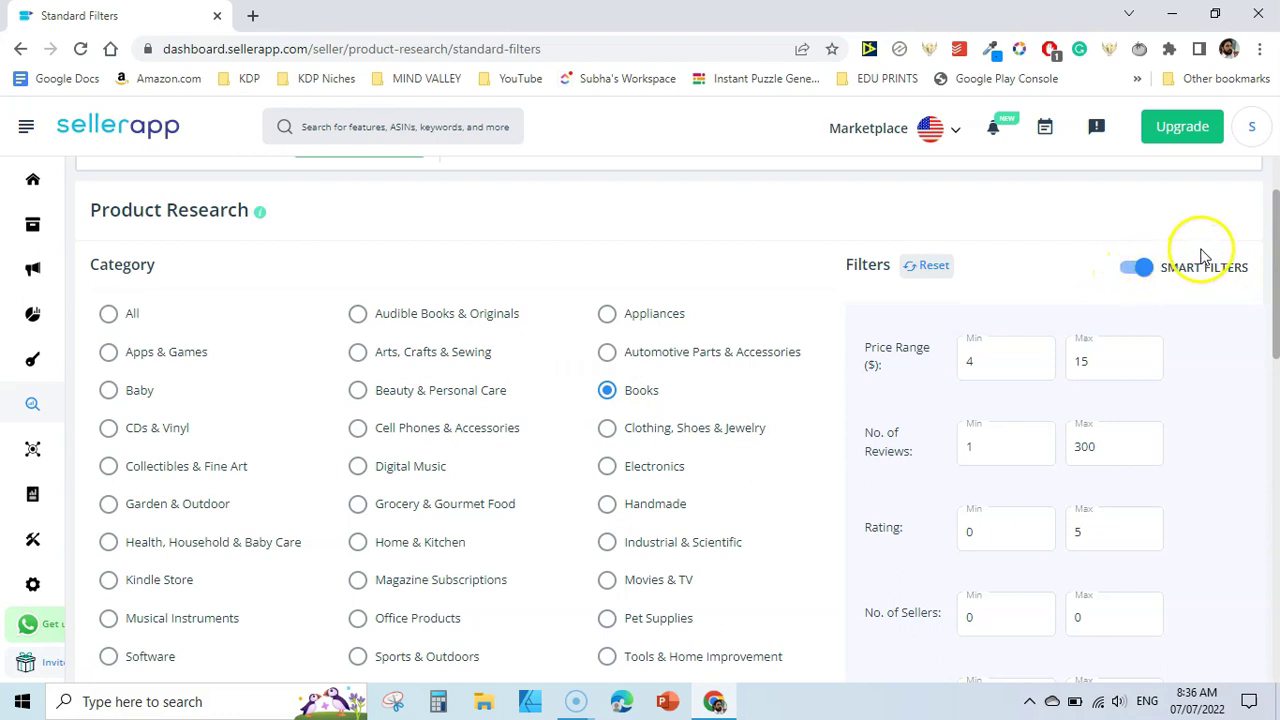
Toggle the smart filter presets off and on, then set the price range to $4–$20.
left_click(1138, 267)
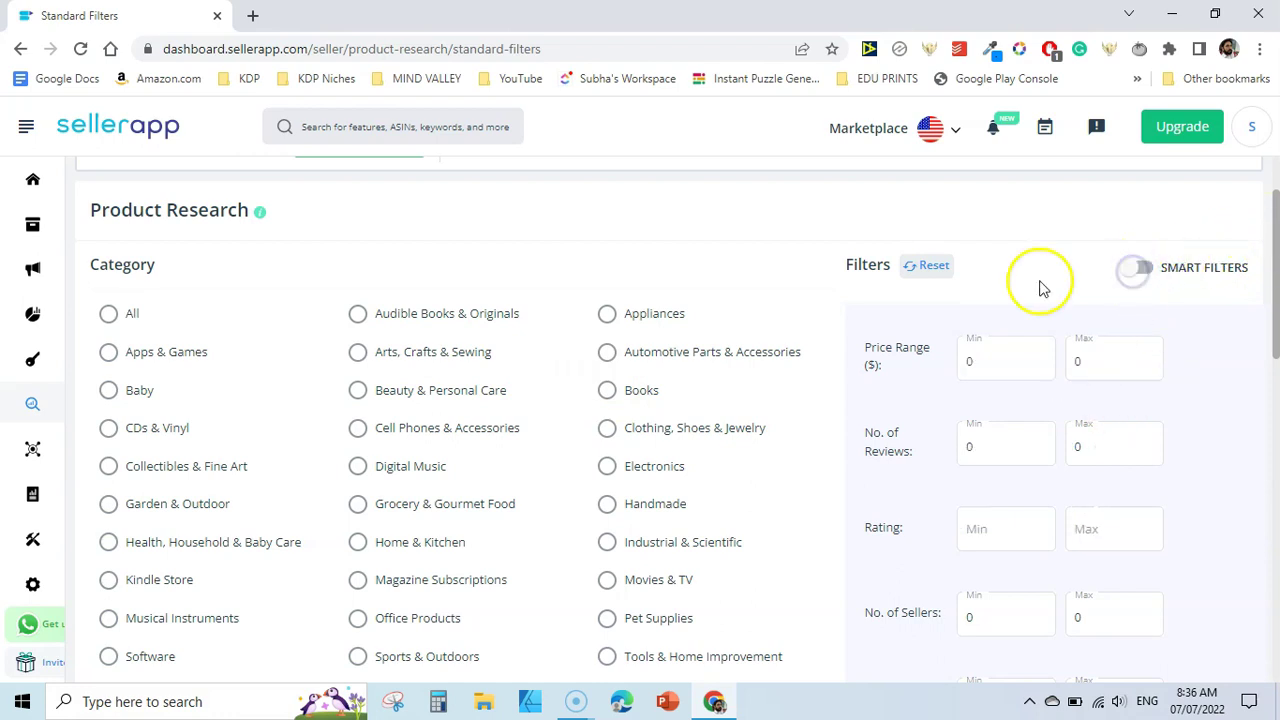
left_click(1143, 266)
scroll(1148, 272, "down", 2)
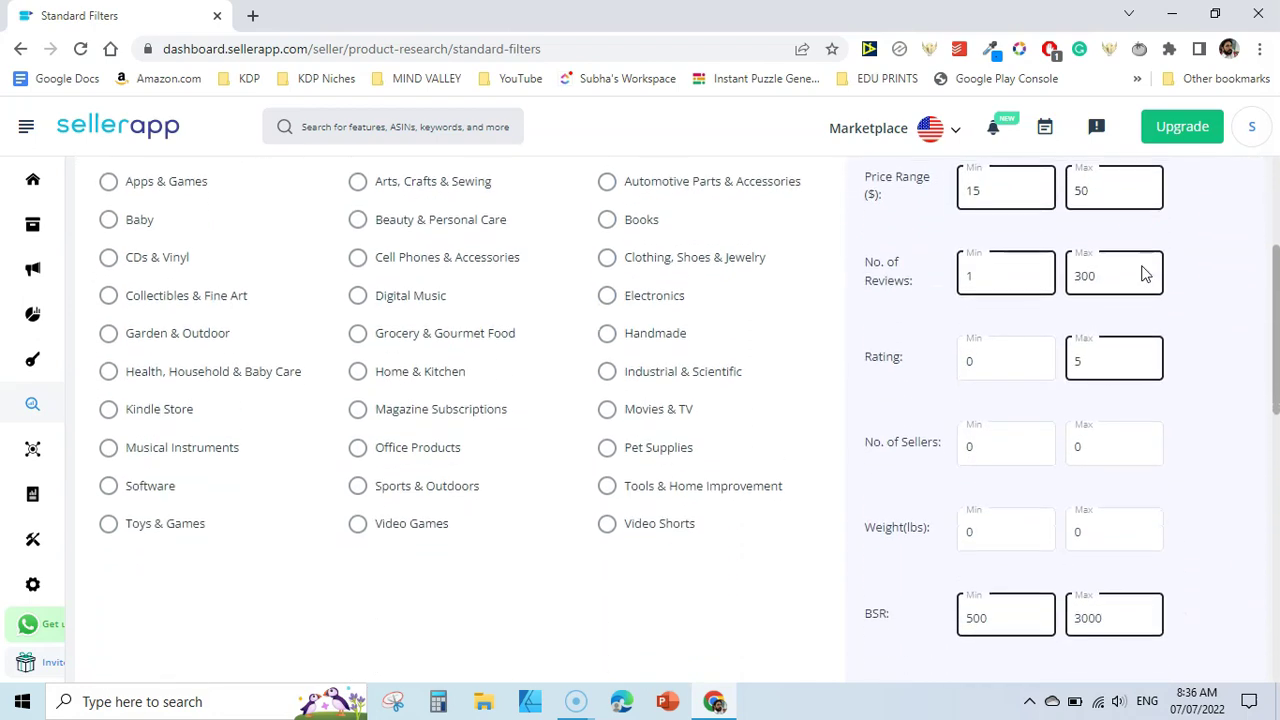
left_click(1014, 193)
type("0")
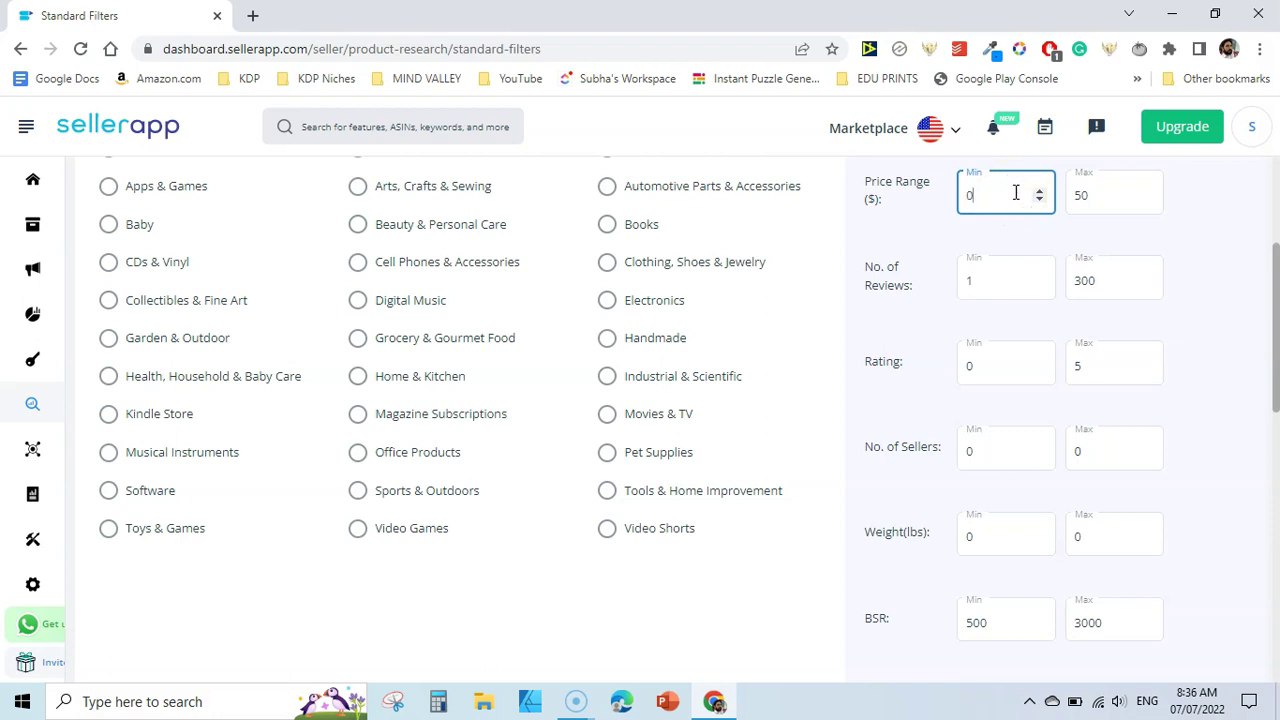
type("4")
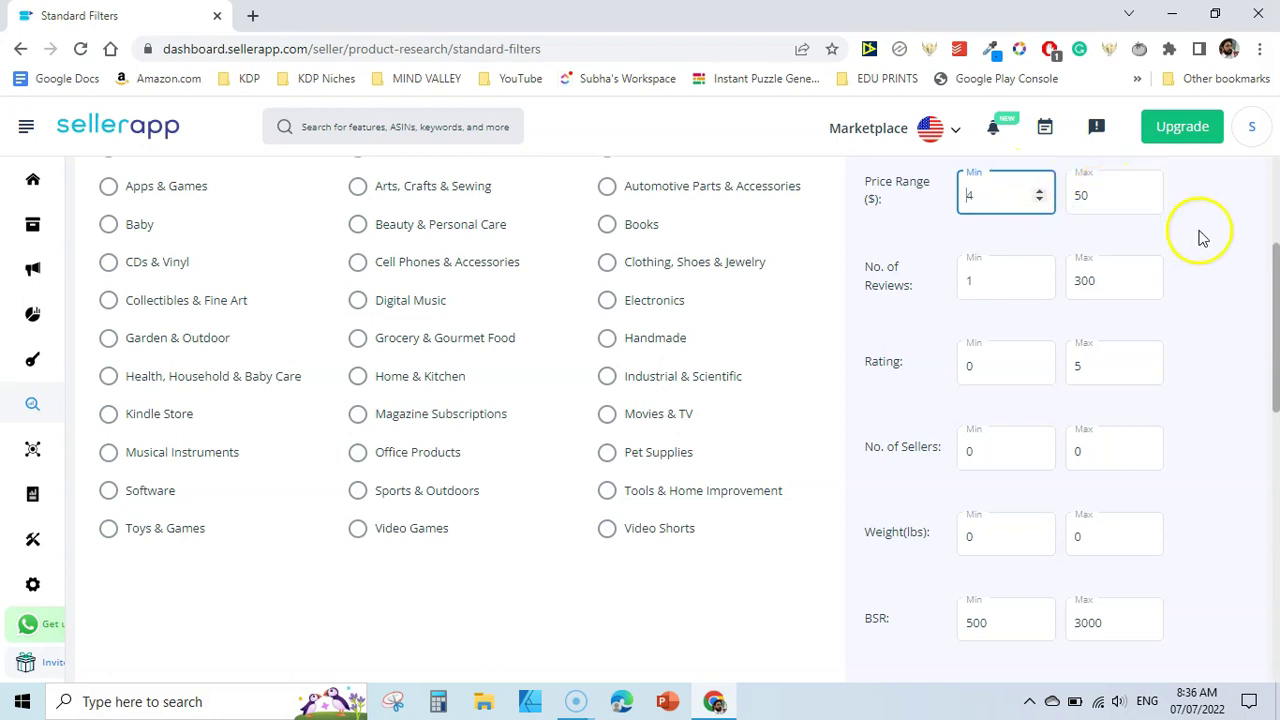
left_click(1110, 197)
type("20")
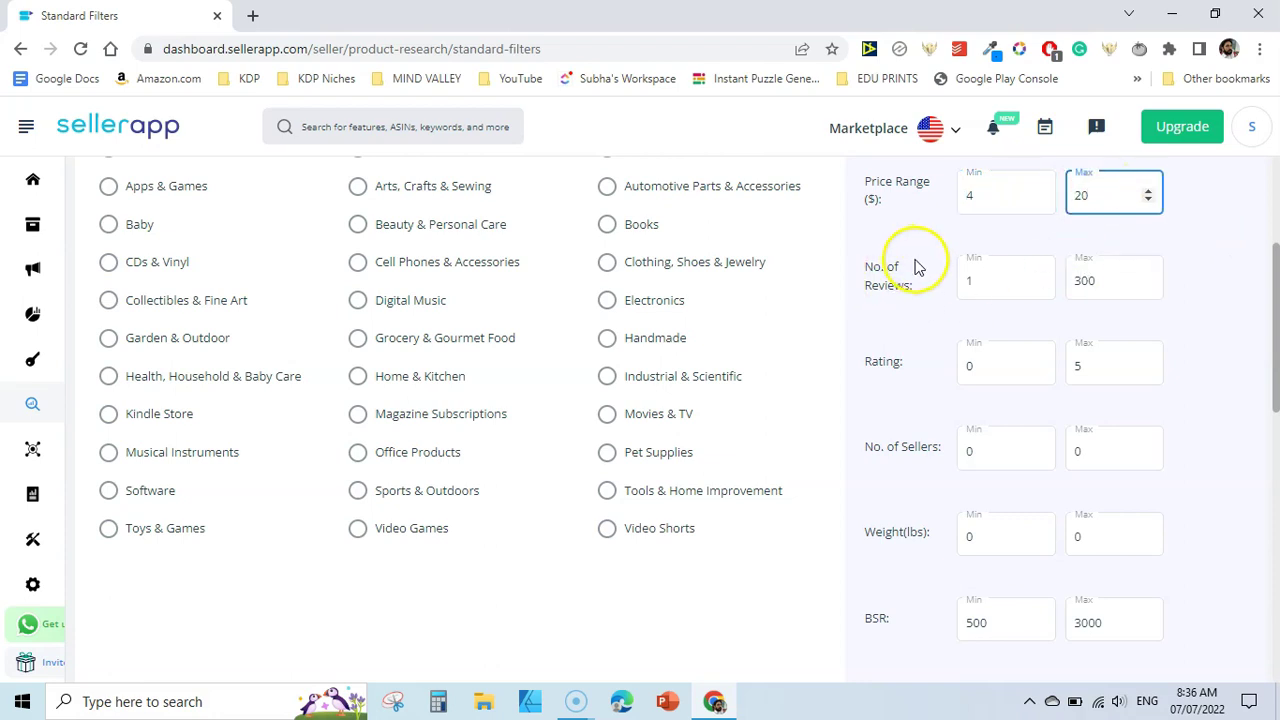
Limit reviews to a maximum of 150 and BSR to a maximum of 200000.
left_click(1106, 280)
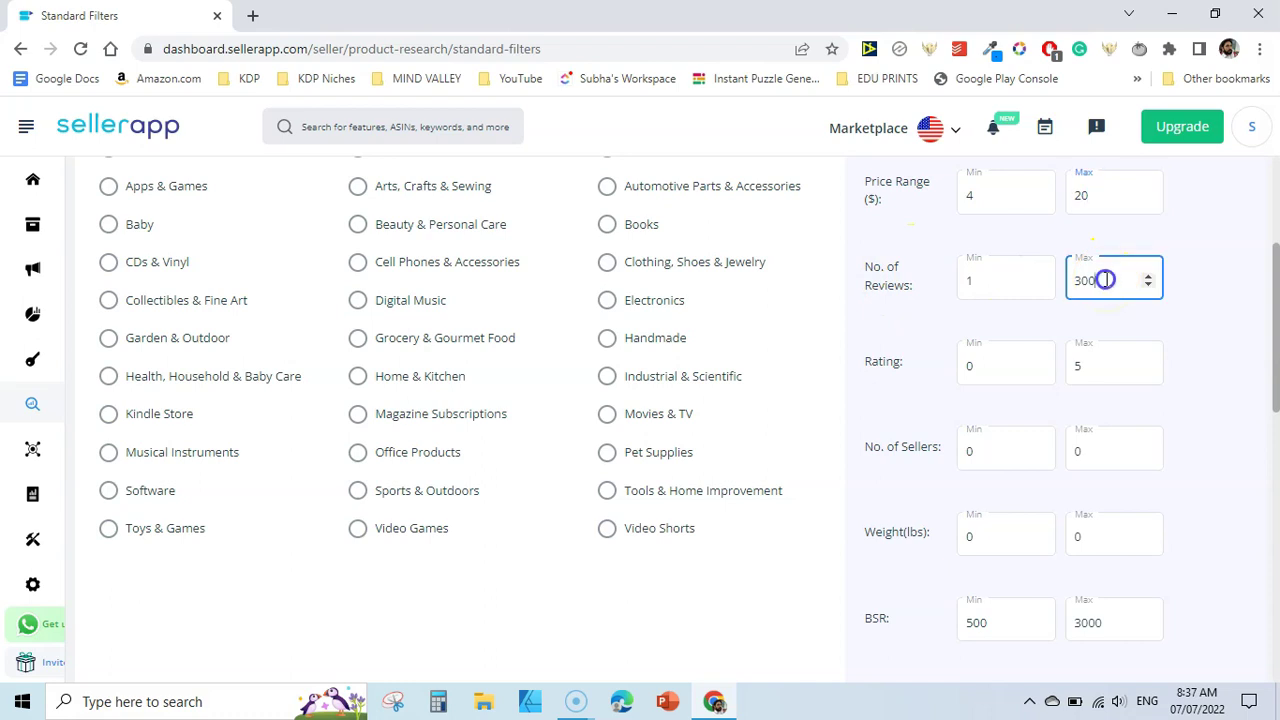
key("BackSpace")
left_click(1114, 281)
type("150")
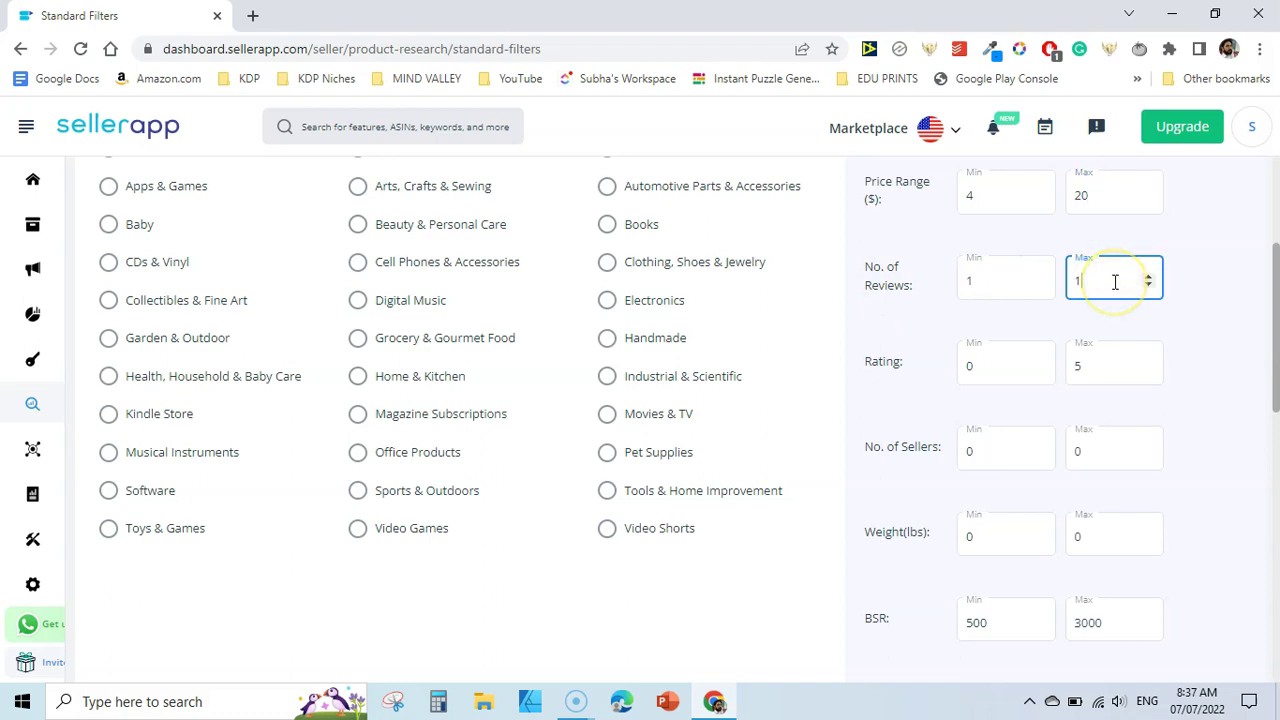
left_click(1229, 325)
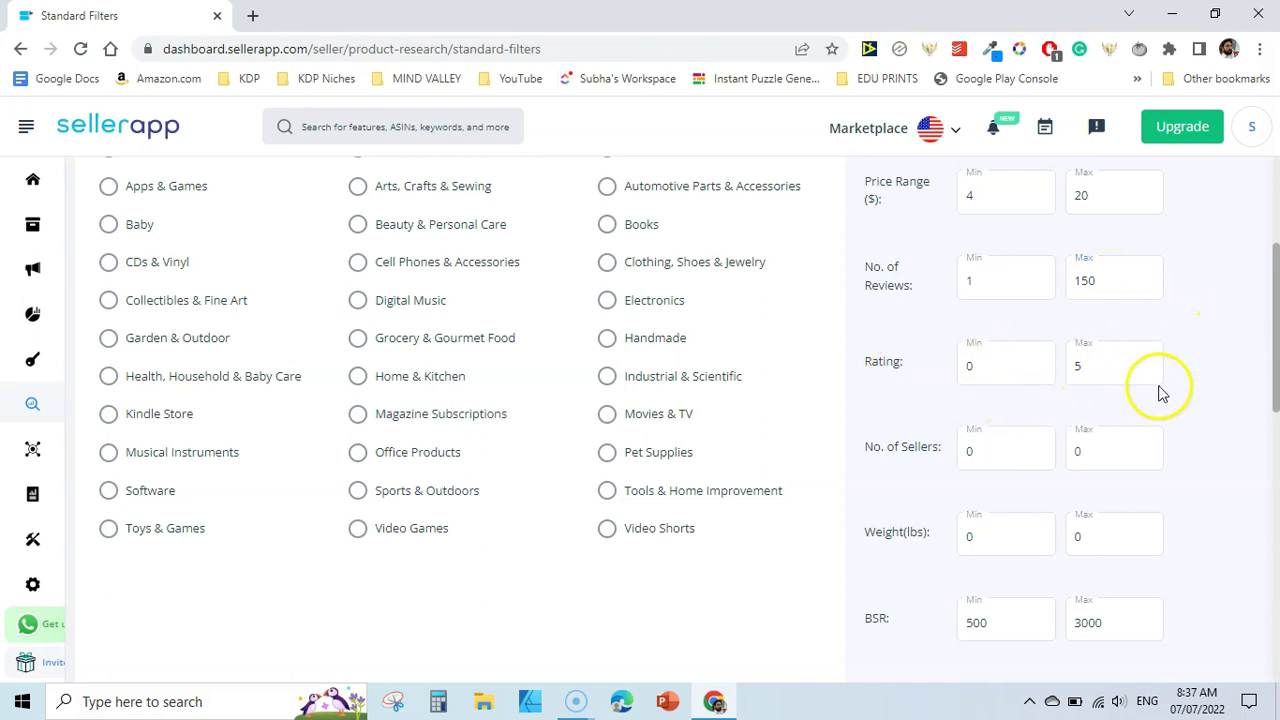
left_click_drag(1262, 274, 1272, 335)
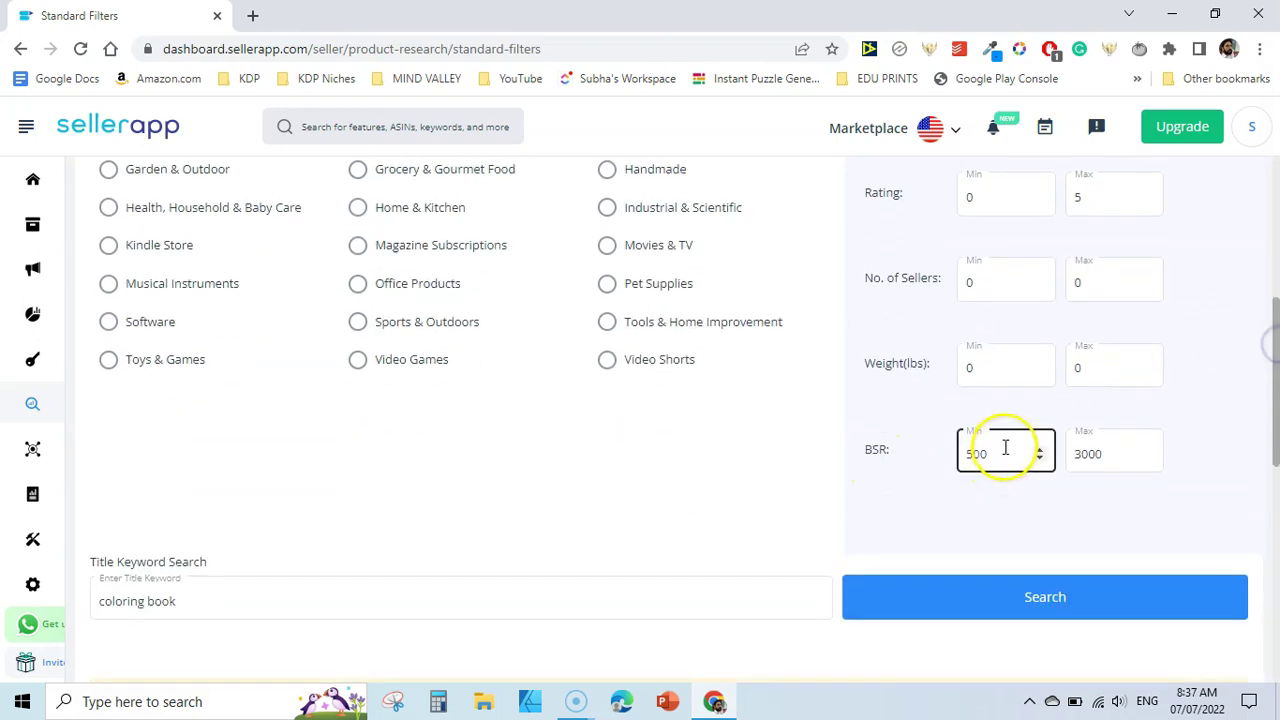
left_click(1118, 454)
type("200000")
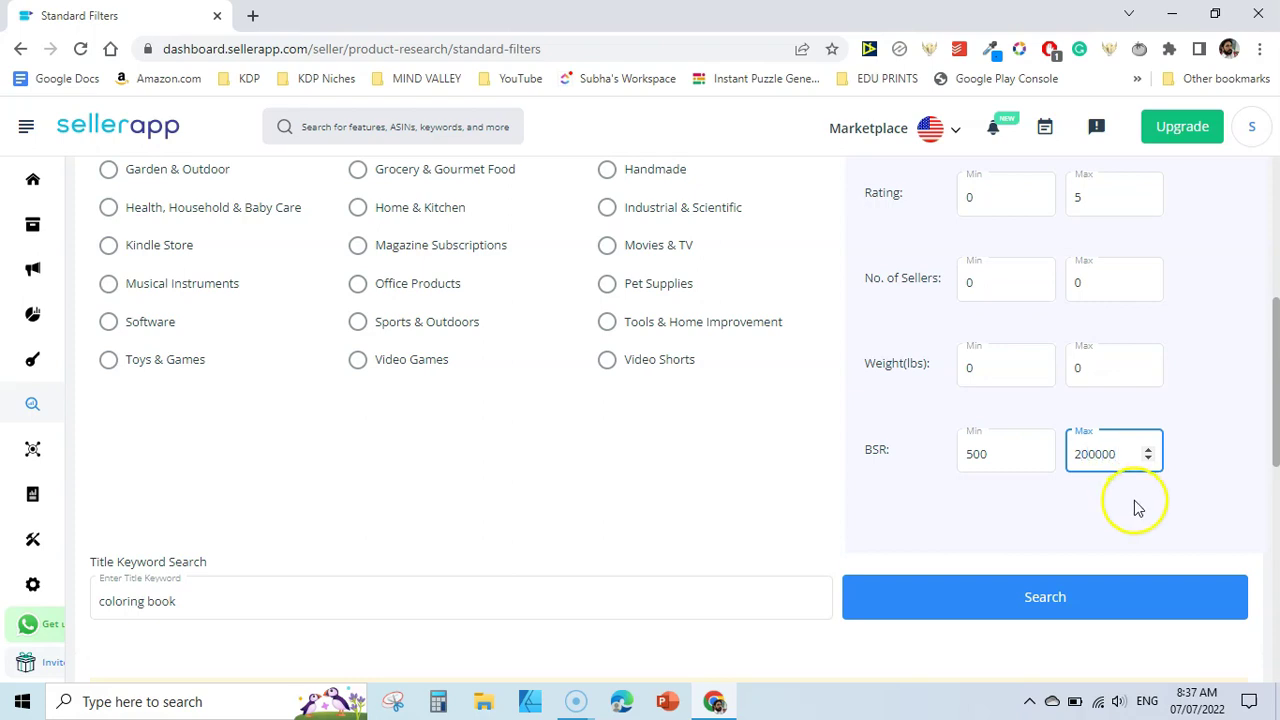
left_click(1132, 505)
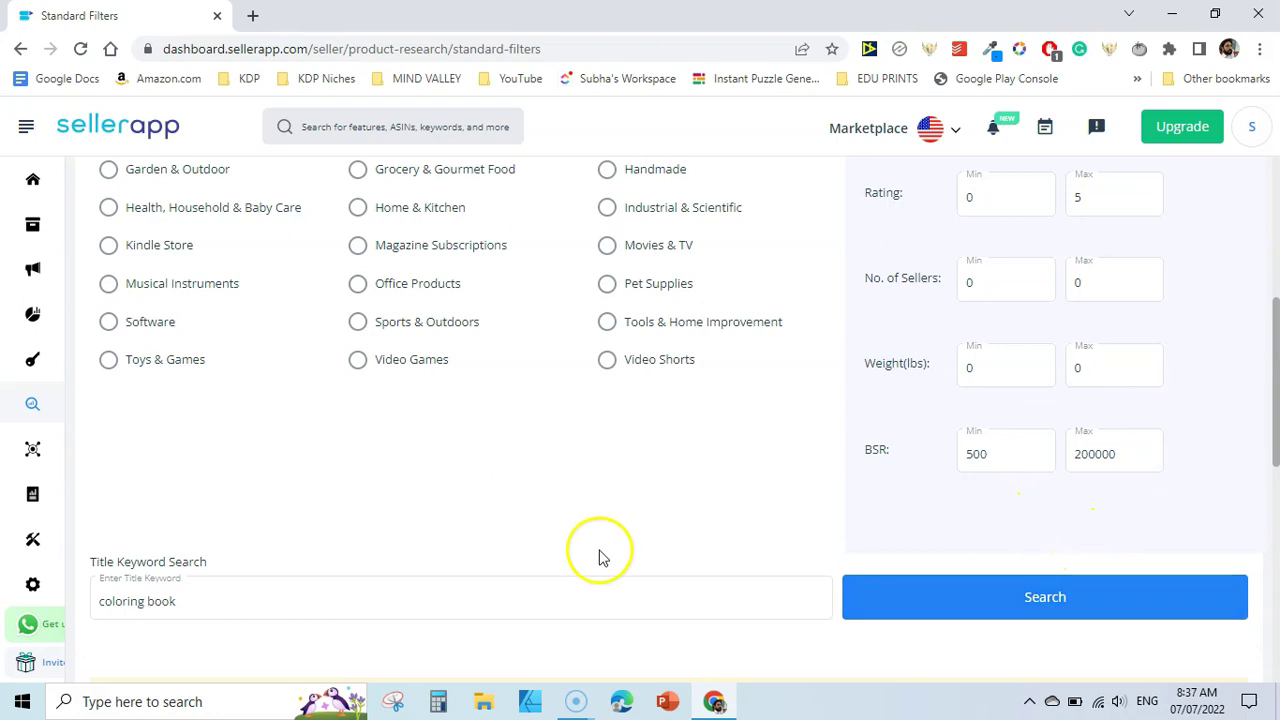
left_click(105, 600)
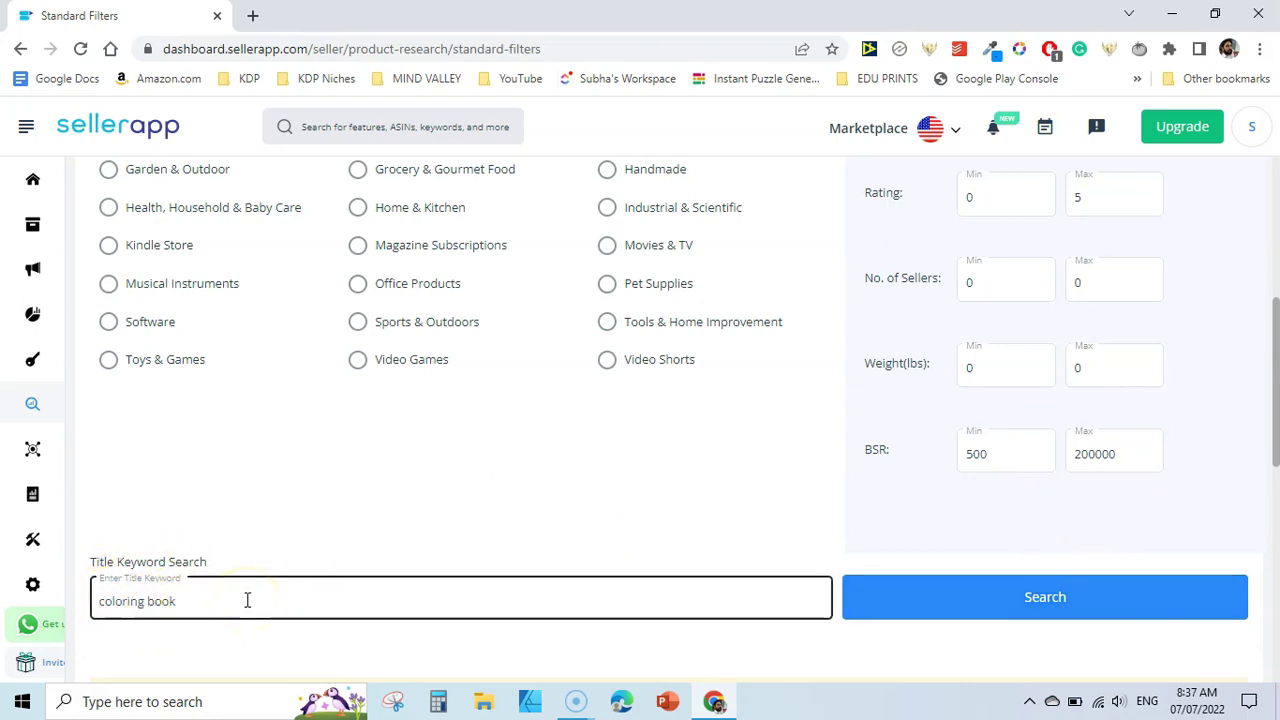
Search coloring books, dismiss the rating prompt, and sort results by Opportunity Score.
left_click(988, 612)
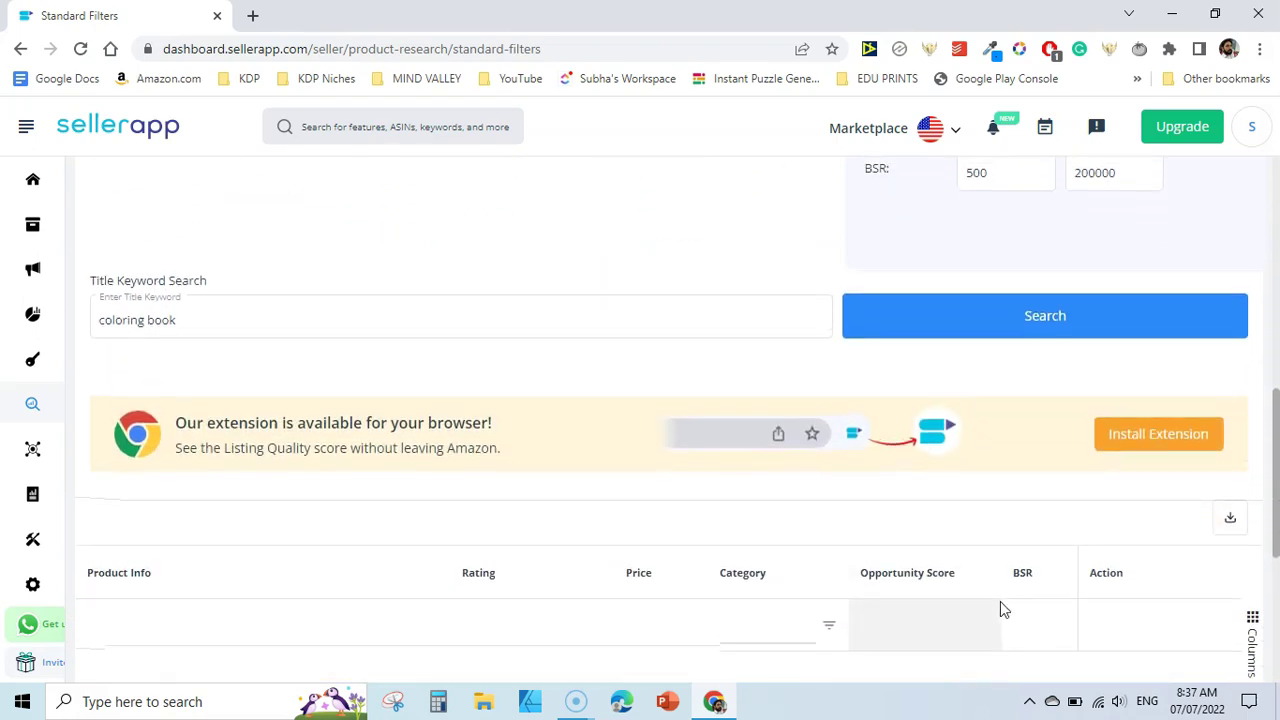
left_click_drag(1275, 466, 1275, 537)
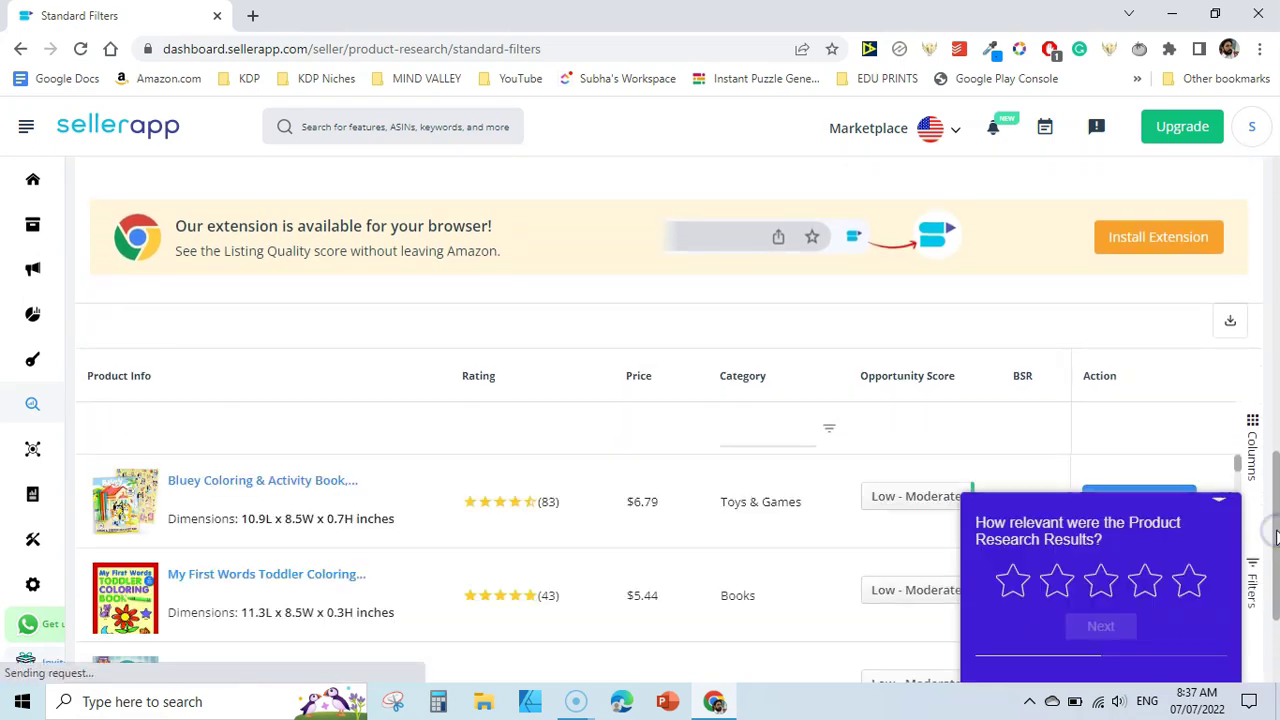
left_click(1219, 498)
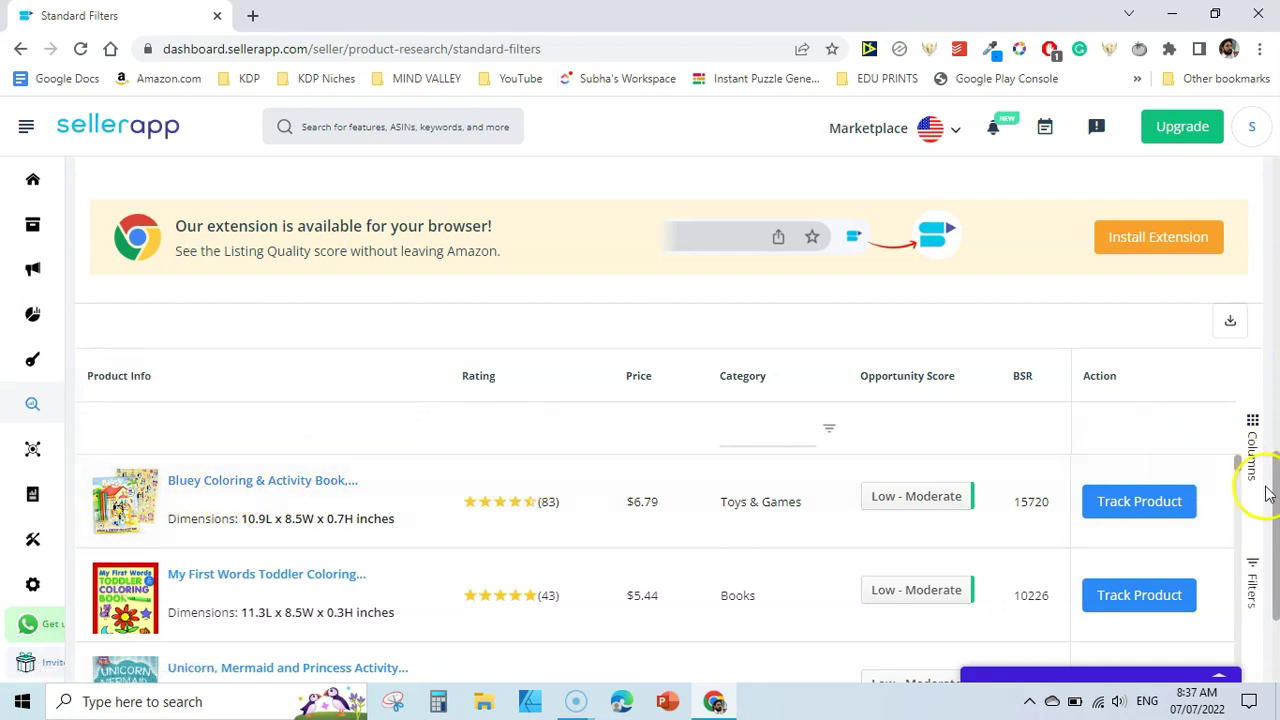
scroll(1268, 492, "down", 2)
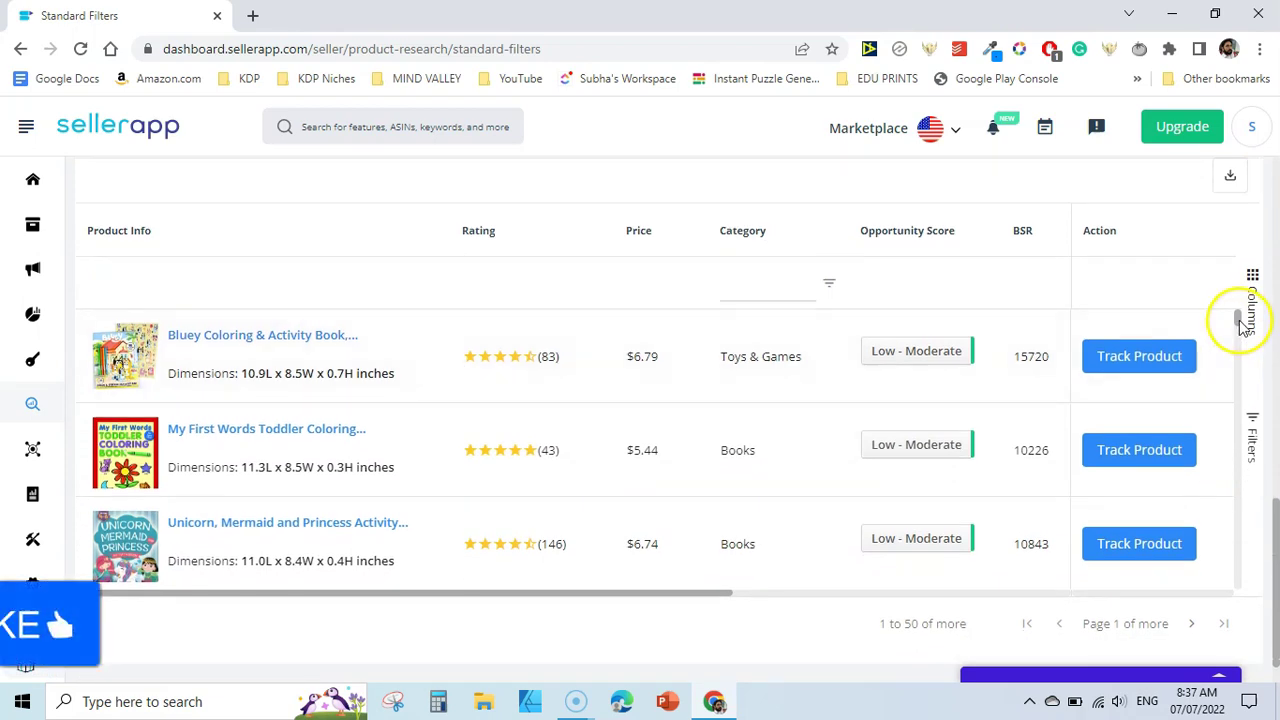
scroll(1240, 322, "down", 1)
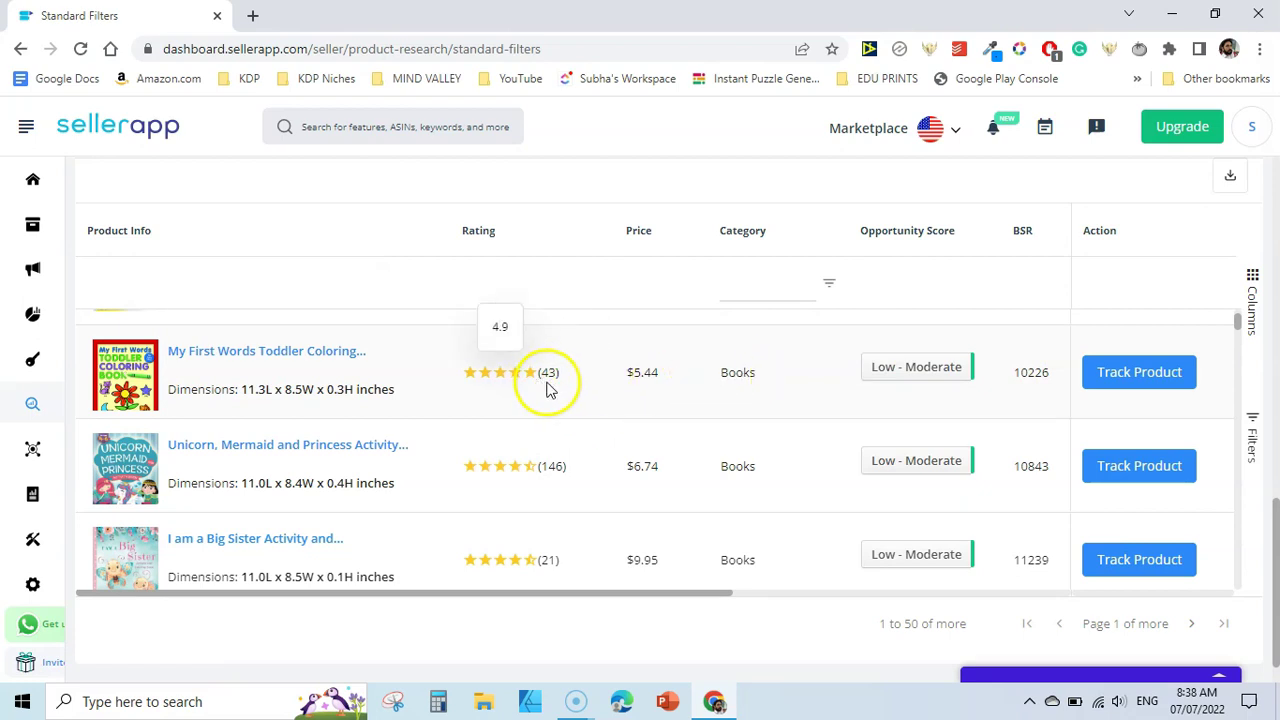
mouse_move(907, 230)
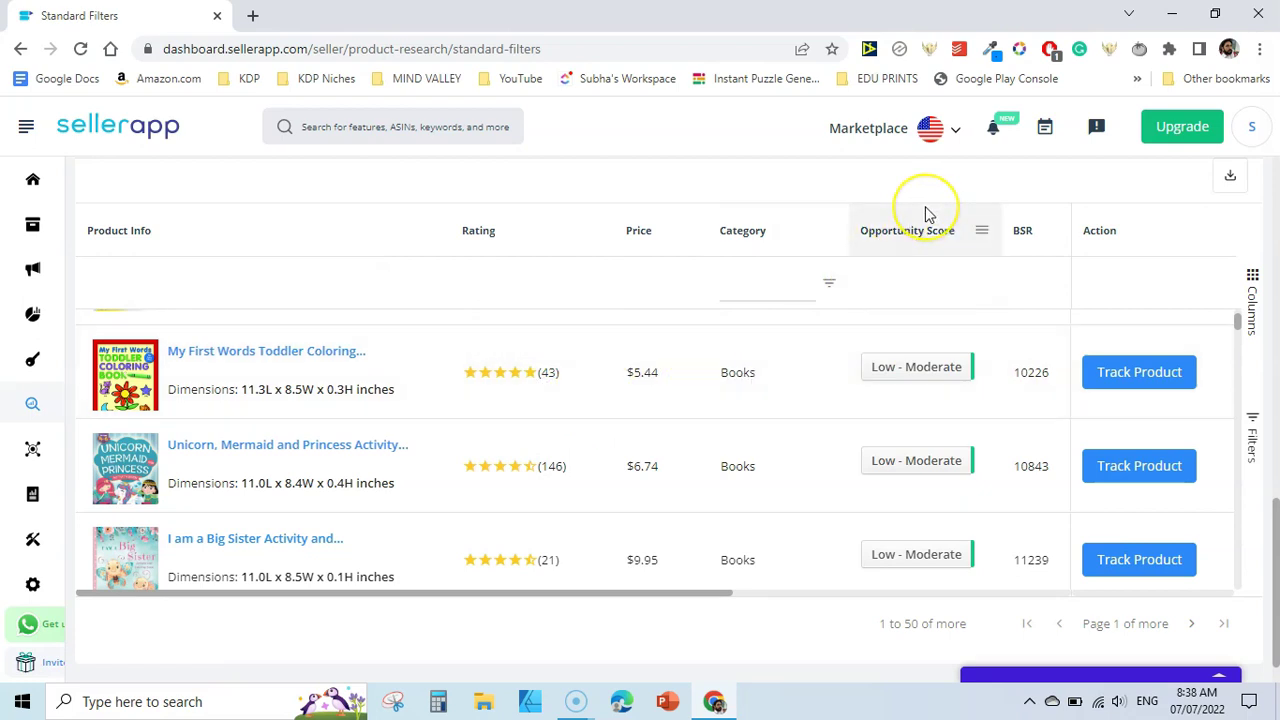
left_click(940, 240)
left_click(950, 292)
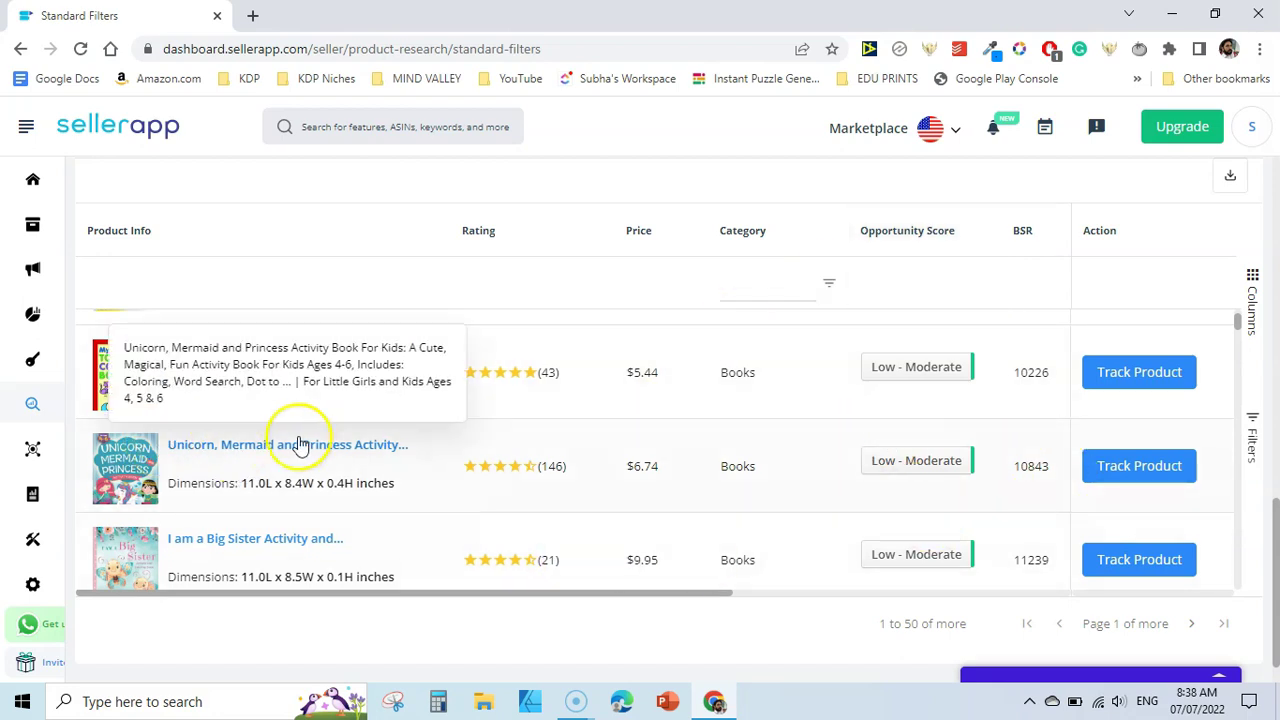
Browse lower coloring book results down to BSR 15,269, then return to the keyword filters.
left_click_drag(1237, 320, 1240, 328)
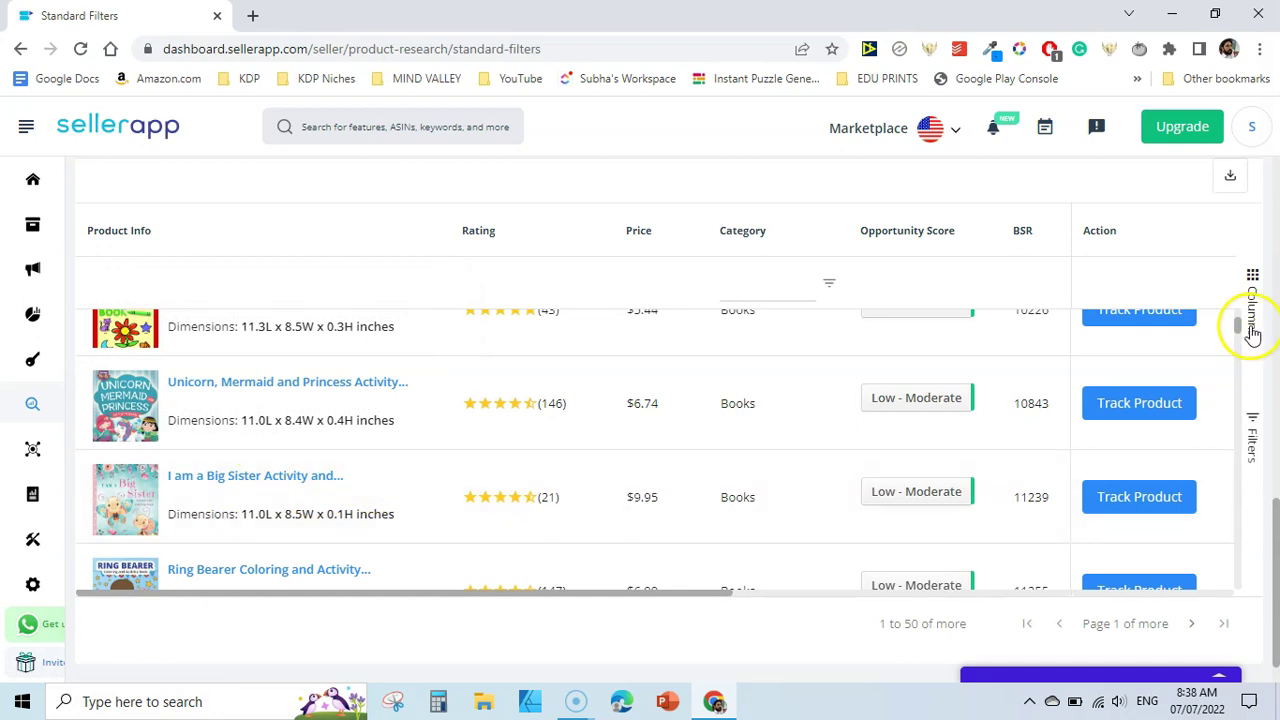
left_click_drag(1240, 322, 1241, 345)
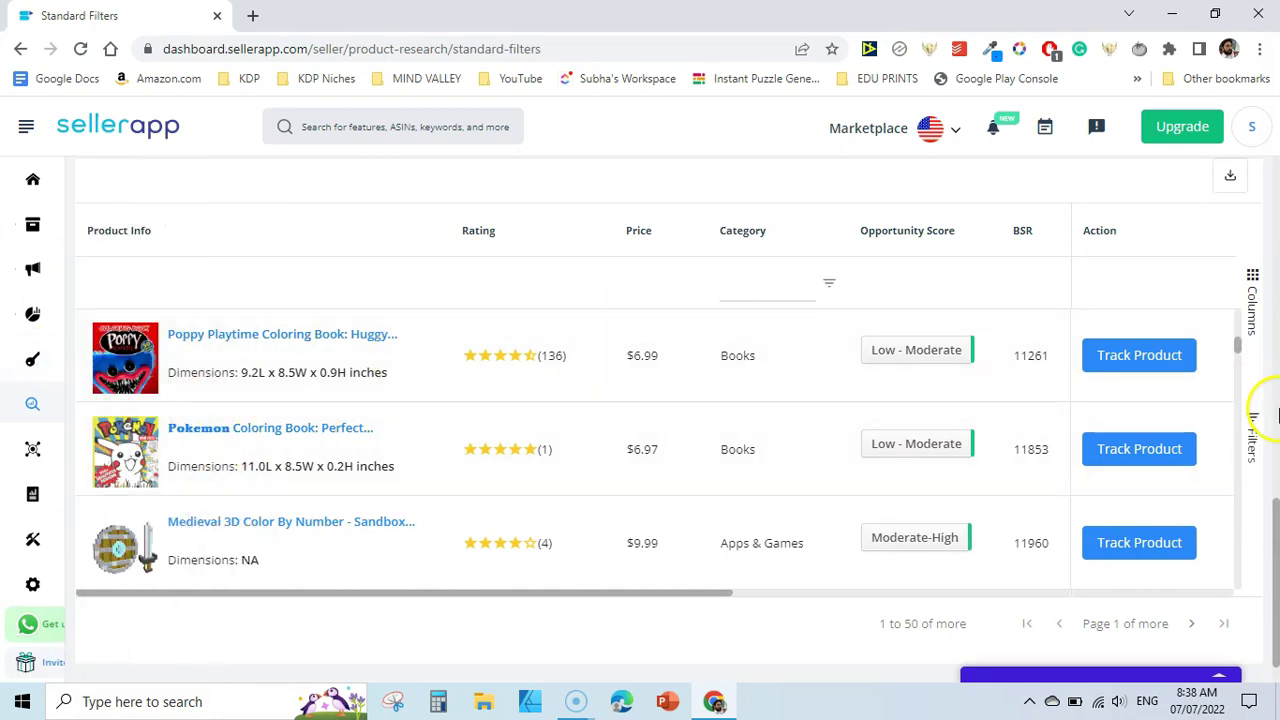
left_click_drag(1238, 340, 1224, 378)
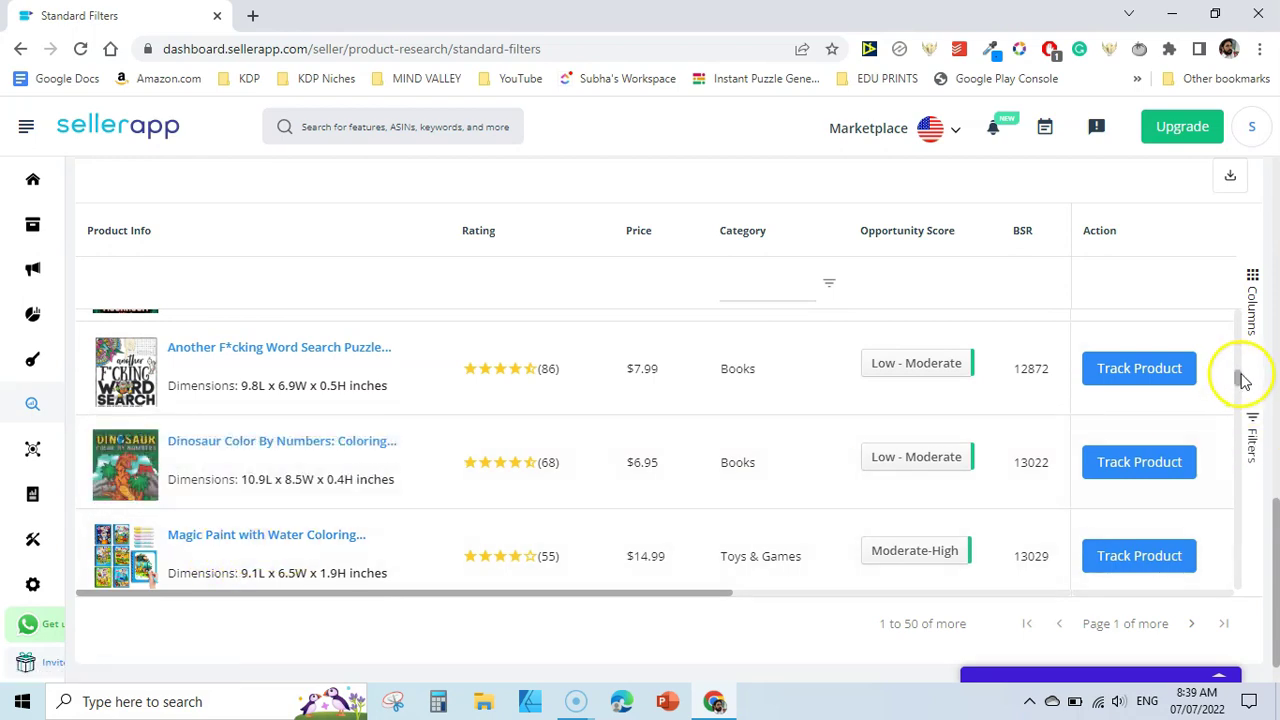
left_click_drag(1236, 380, 1237, 394)
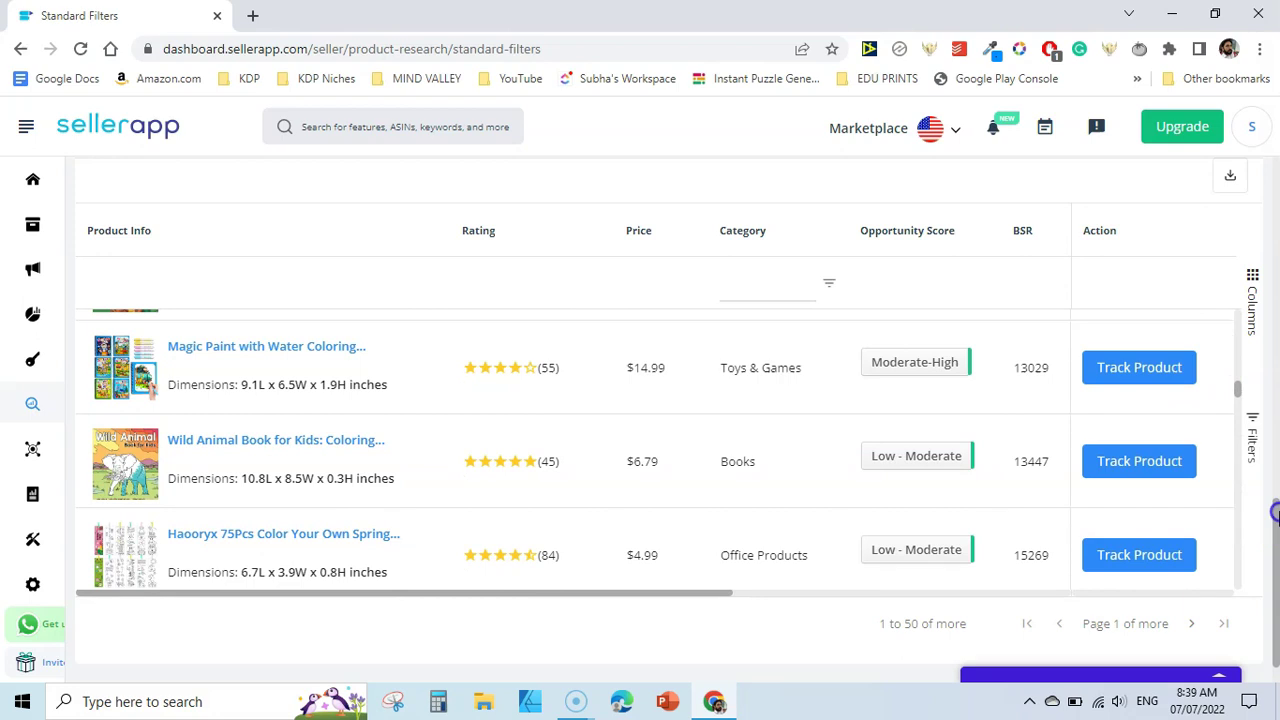
left_click_drag(1275, 513, 1233, 375)
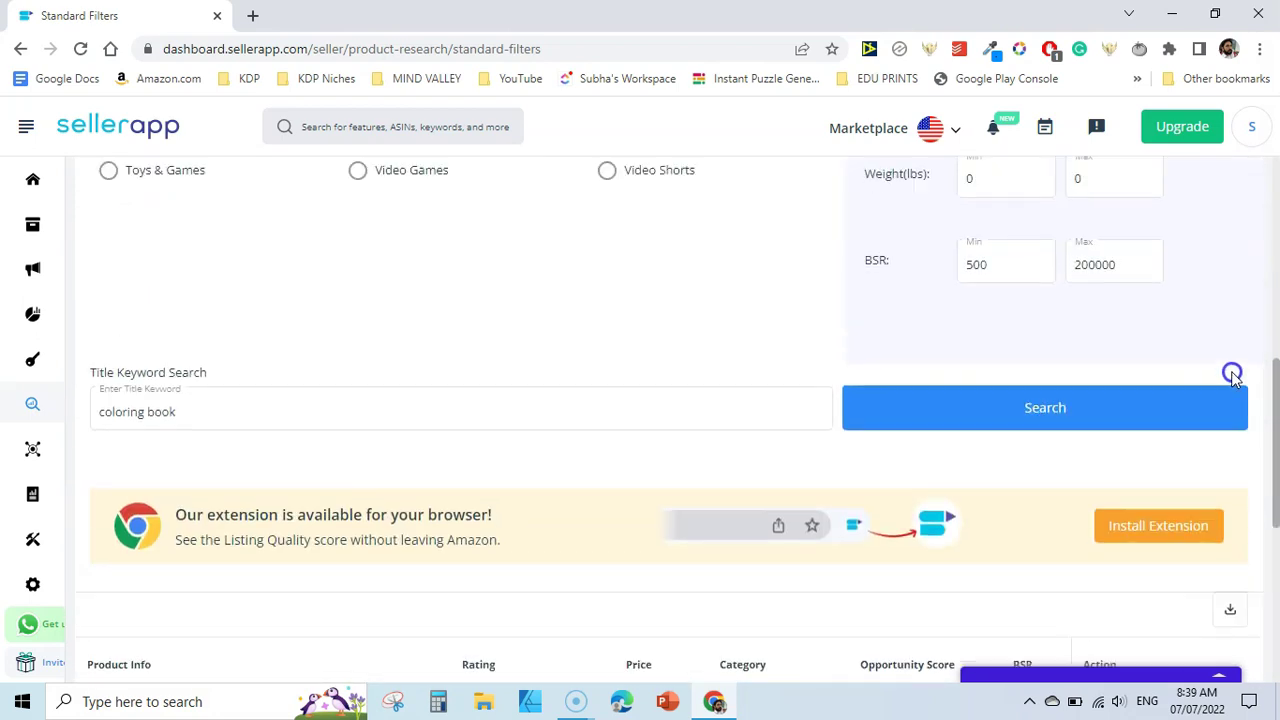
Replace the 'coloring book' title keyword with 'LOG BOOK' and search.
mouse_move(1276, 408)
left_mouse_down()
mouse_move(1265, 265)
mouse_move(1276, 494)
left_mouse_up()
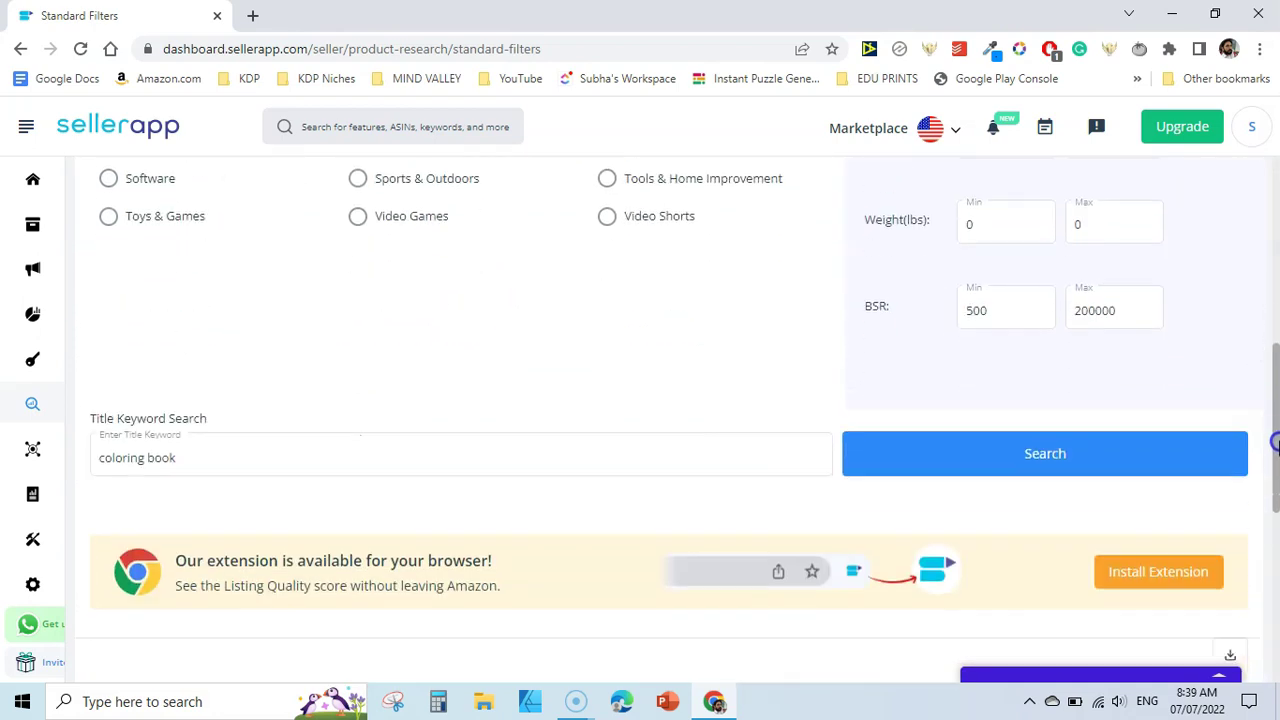
left_click(226, 299)
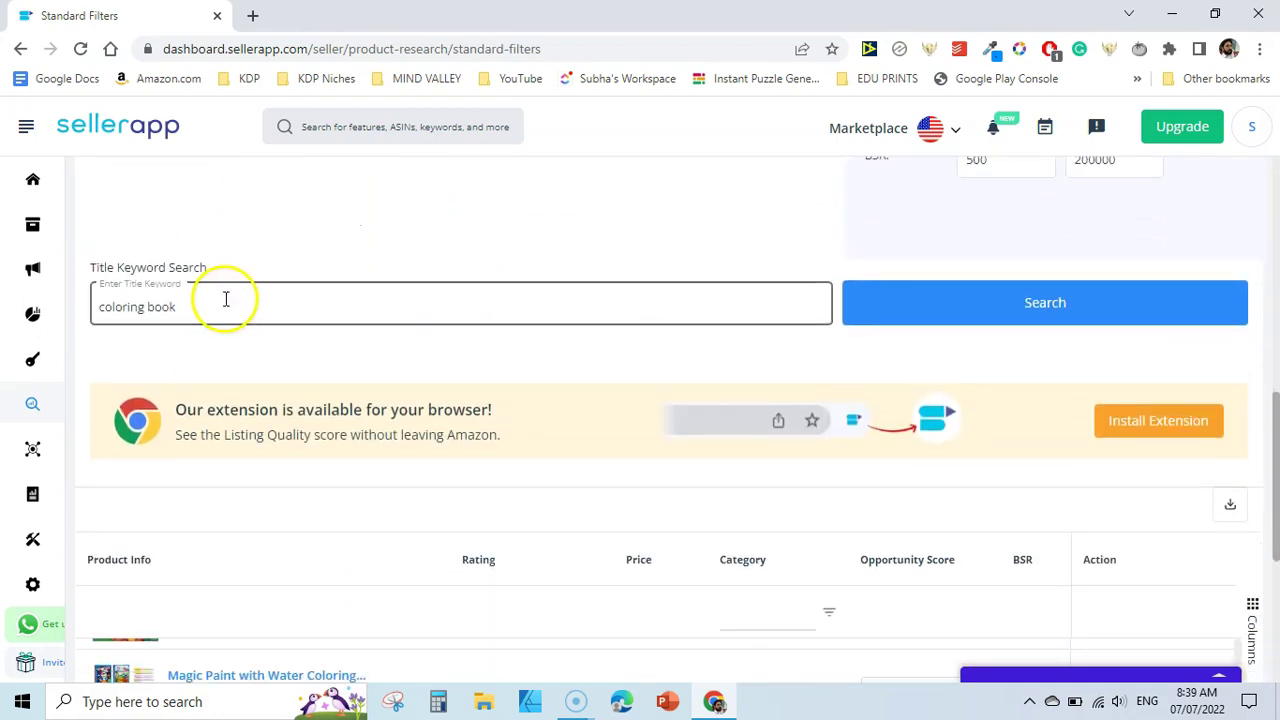
key("Escape")
type("LOG BOOK")
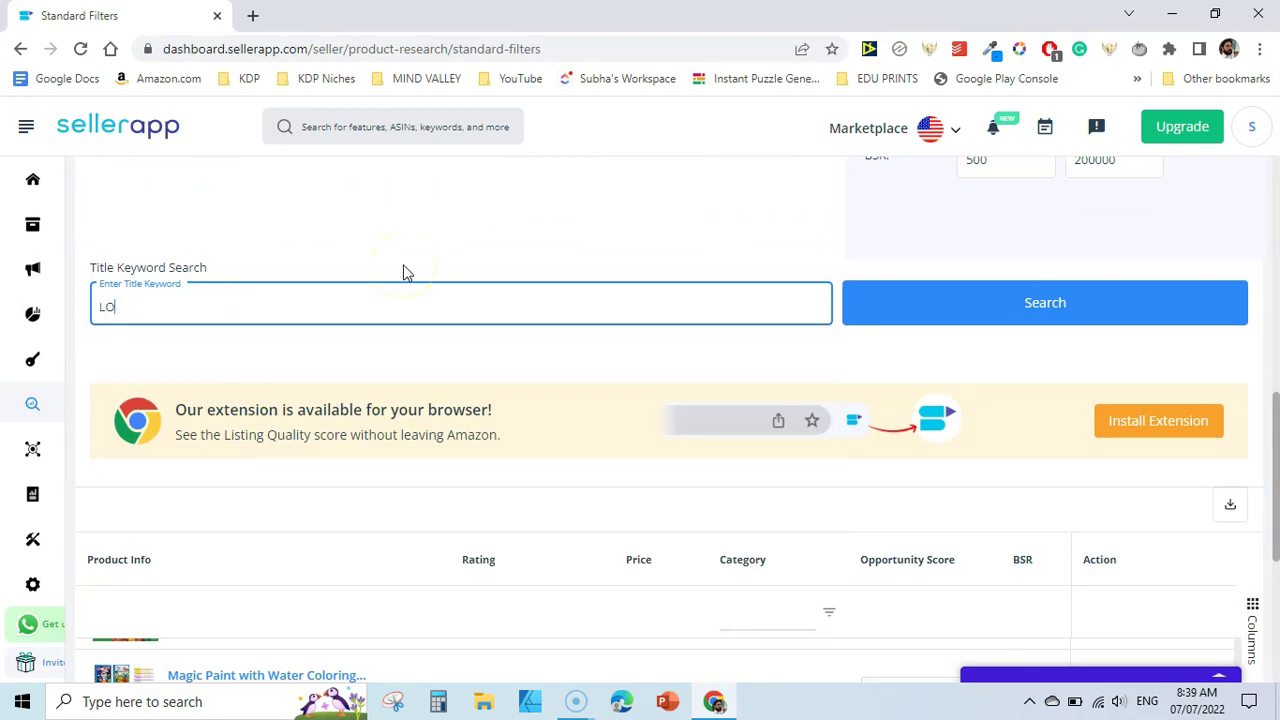
left_click(1117, 320)
left_click_drag(1276, 480, 1277, 540)
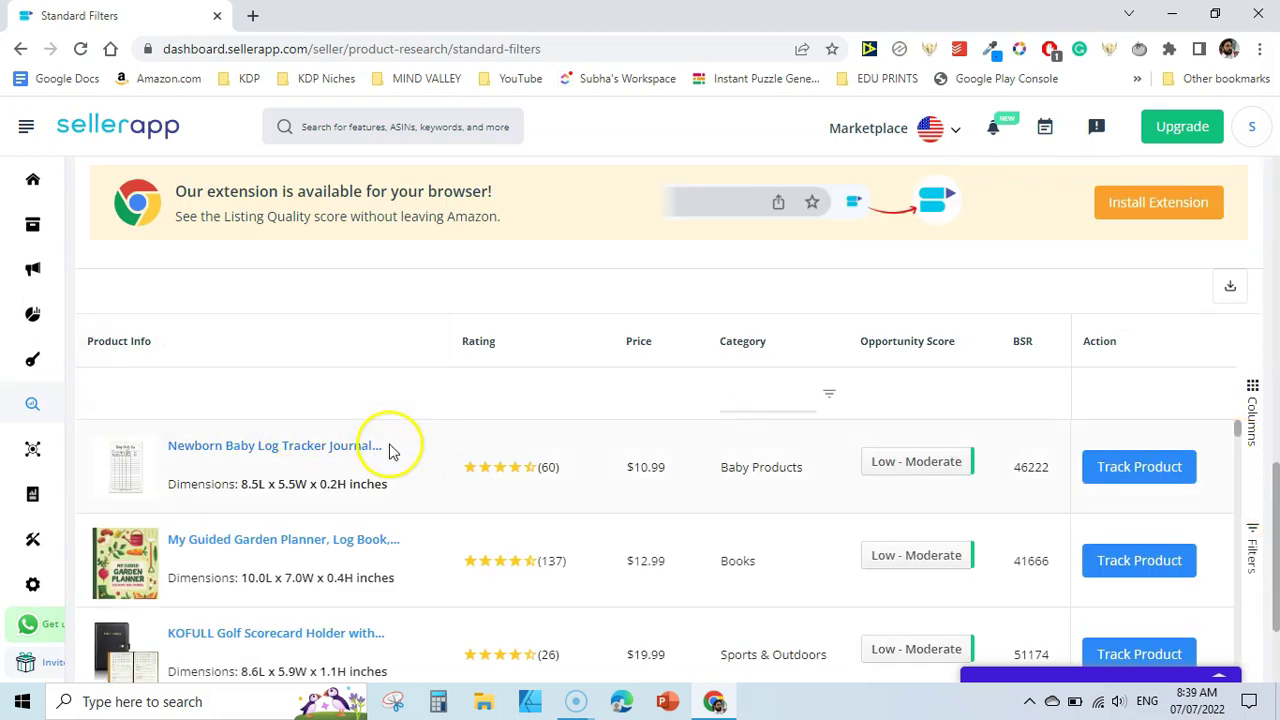
Scroll the LOG BOOK results past the journals and planners.
scroll(1237, 428, "down", 2)
scroll(1200, 445, "up", 1)
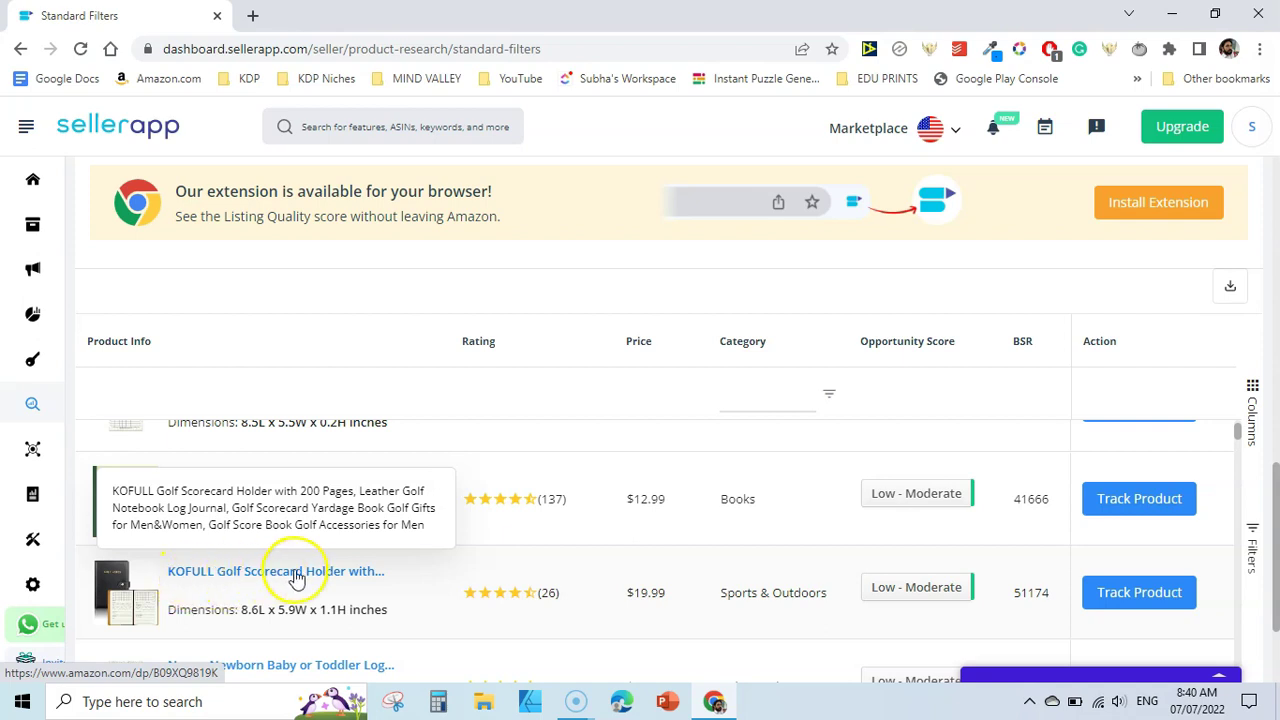
scroll(1238, 432, "down", 2)
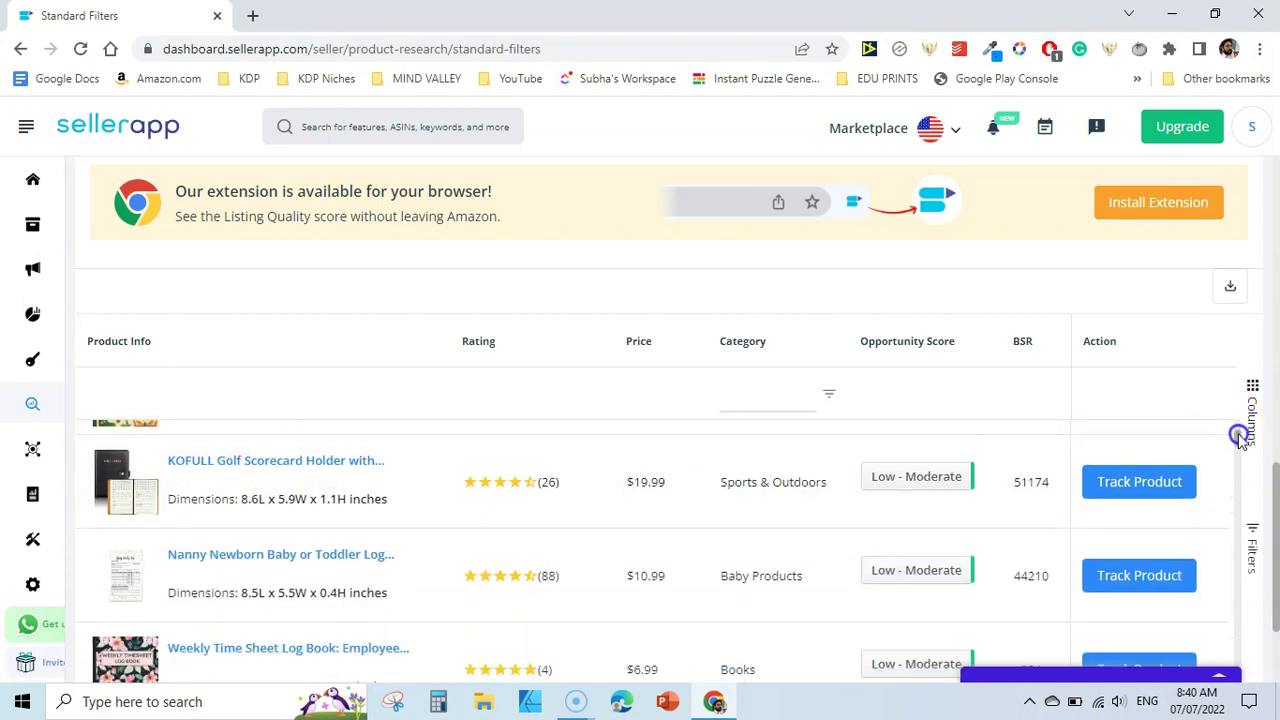
scroll(1238, 438, "down", 1)
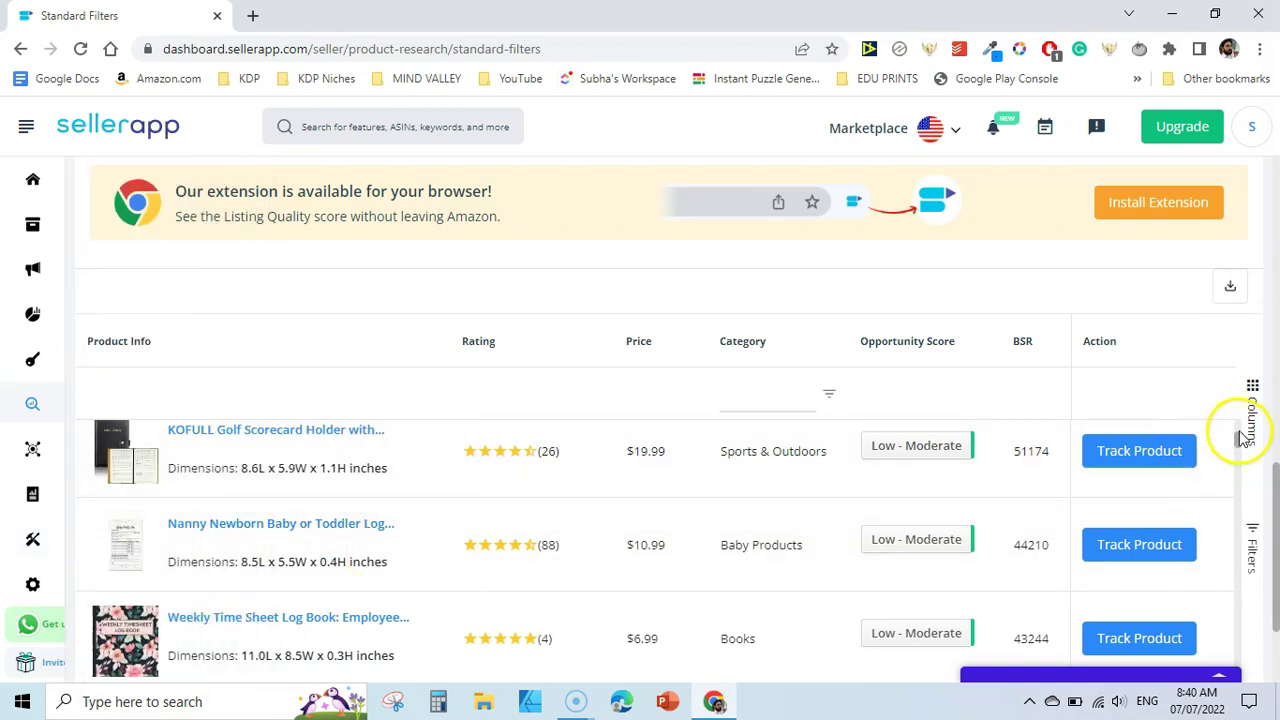
scroll(1249, 423, "down", 1)
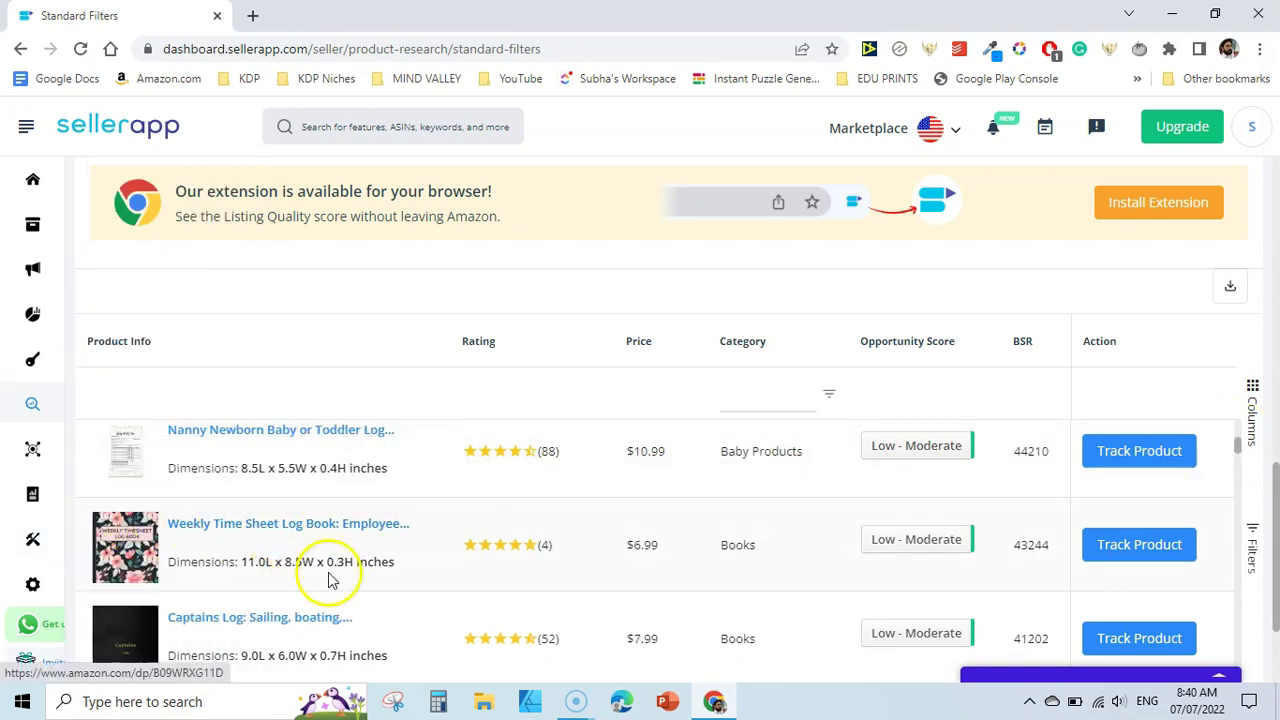
scroll(229, 637, "down", 1)
scroll(200, 603, "down", 1)
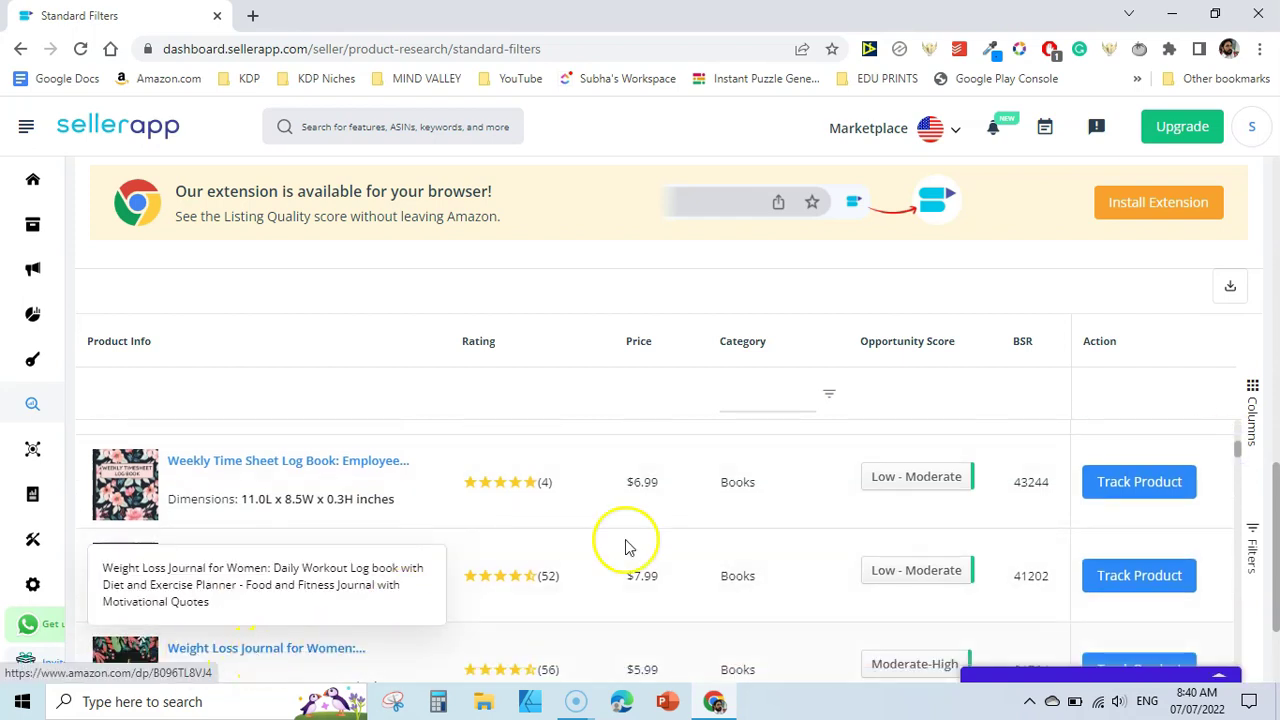
Continue down to the Weight Lifting, Clever Fox Auto Mileage and Caregiver Daily log books.
left_click_drag(1238, 447, 1238, 456)
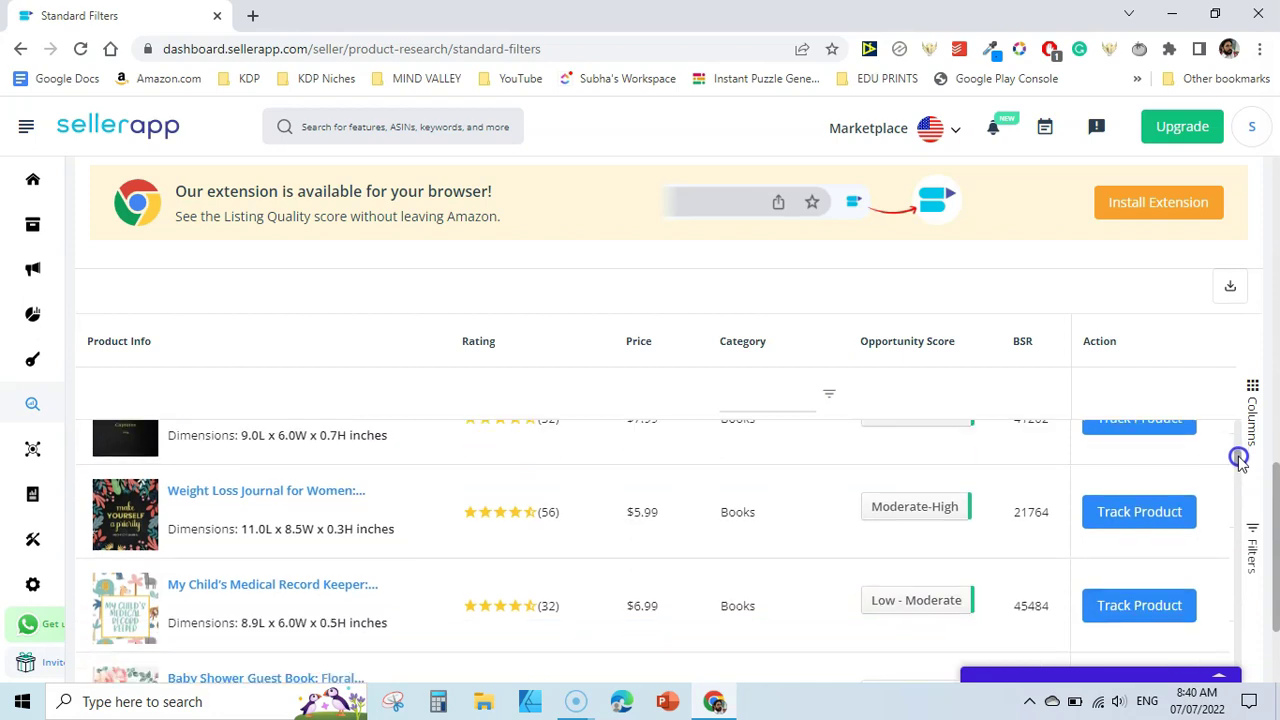
left_click_drag(1238, 459, 1238, 468)
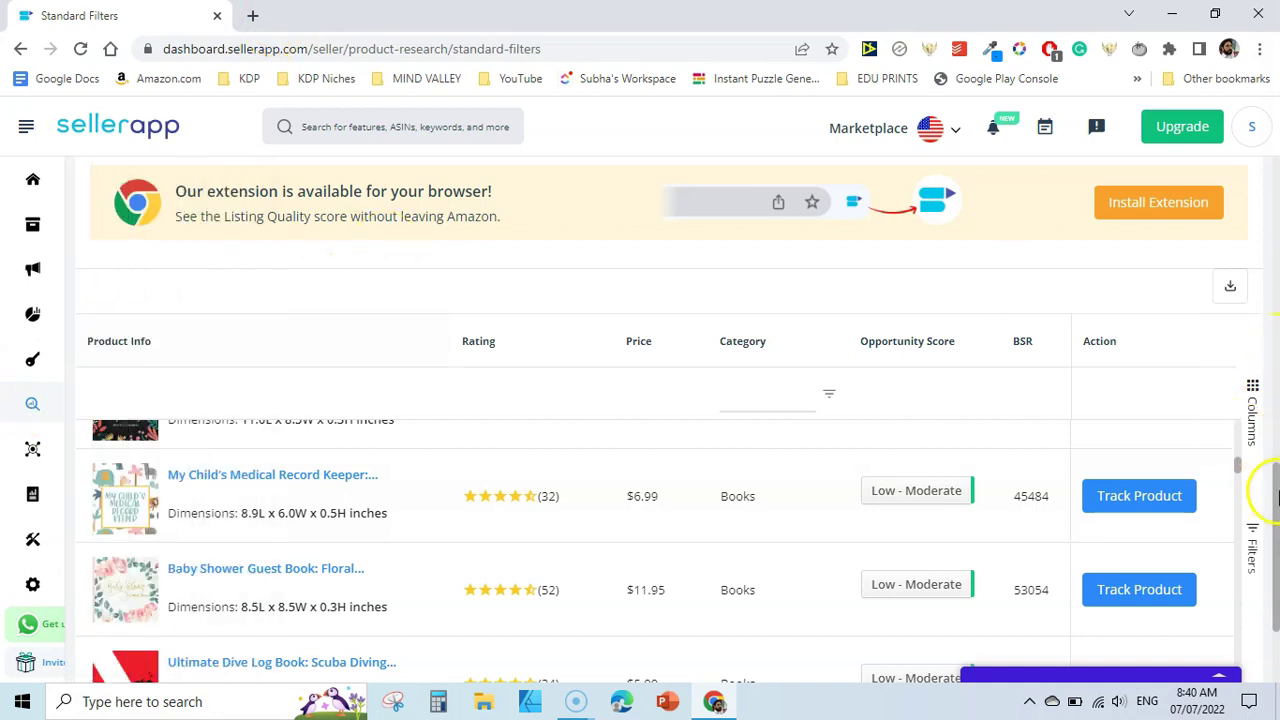
left_click_drag(1238, 468, 1240, 485)
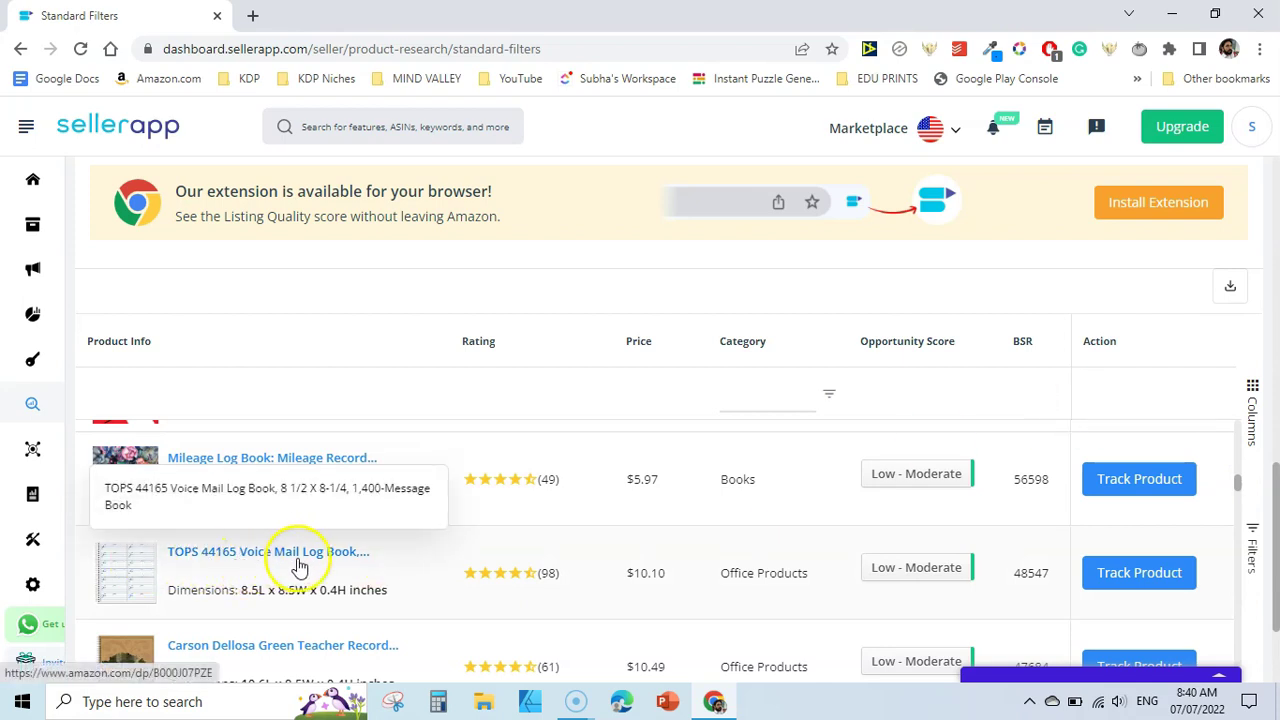
left_click_drag(1241, 480, 1240, 498)
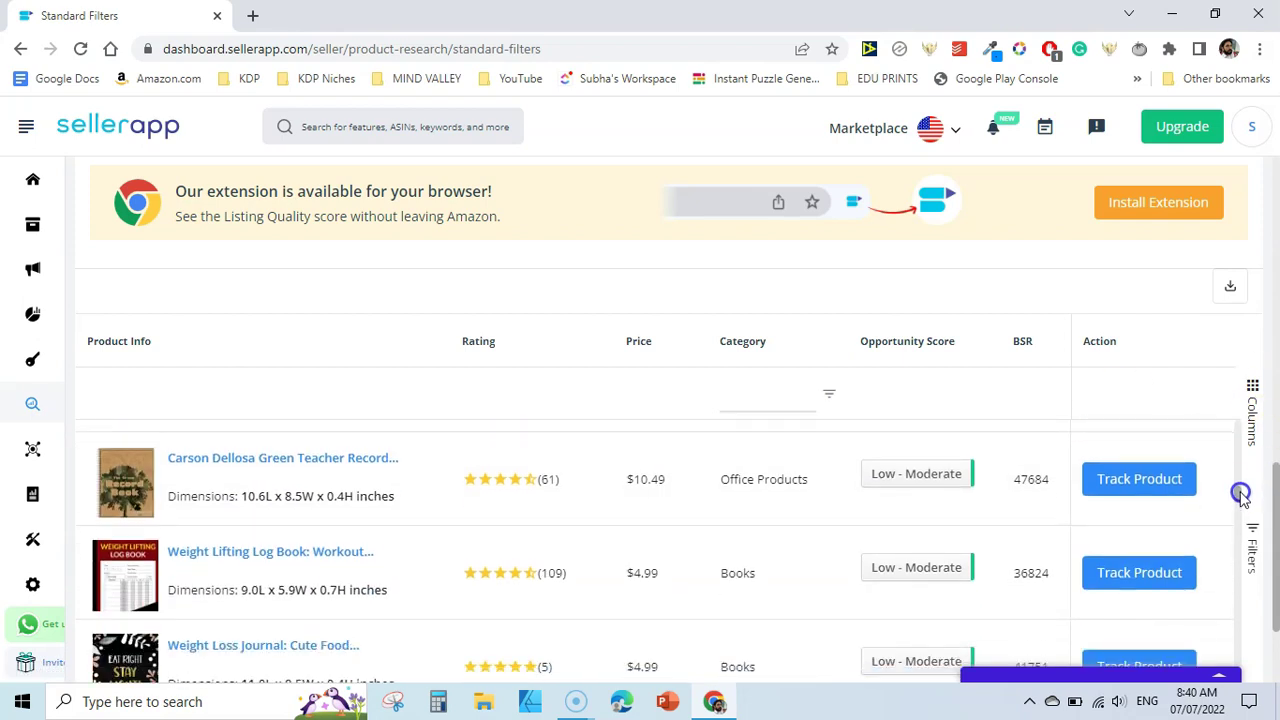
left_click_drag(1240, 497, 1241, 499)
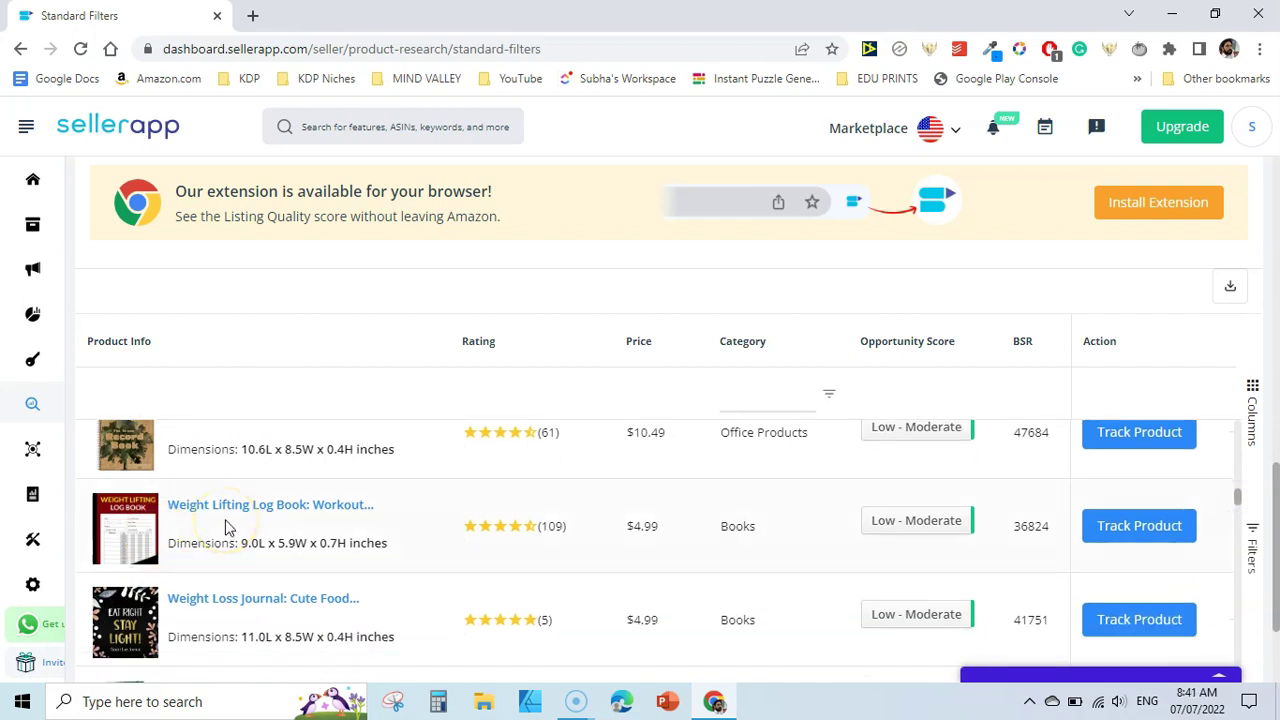
left_click(1240, 508)
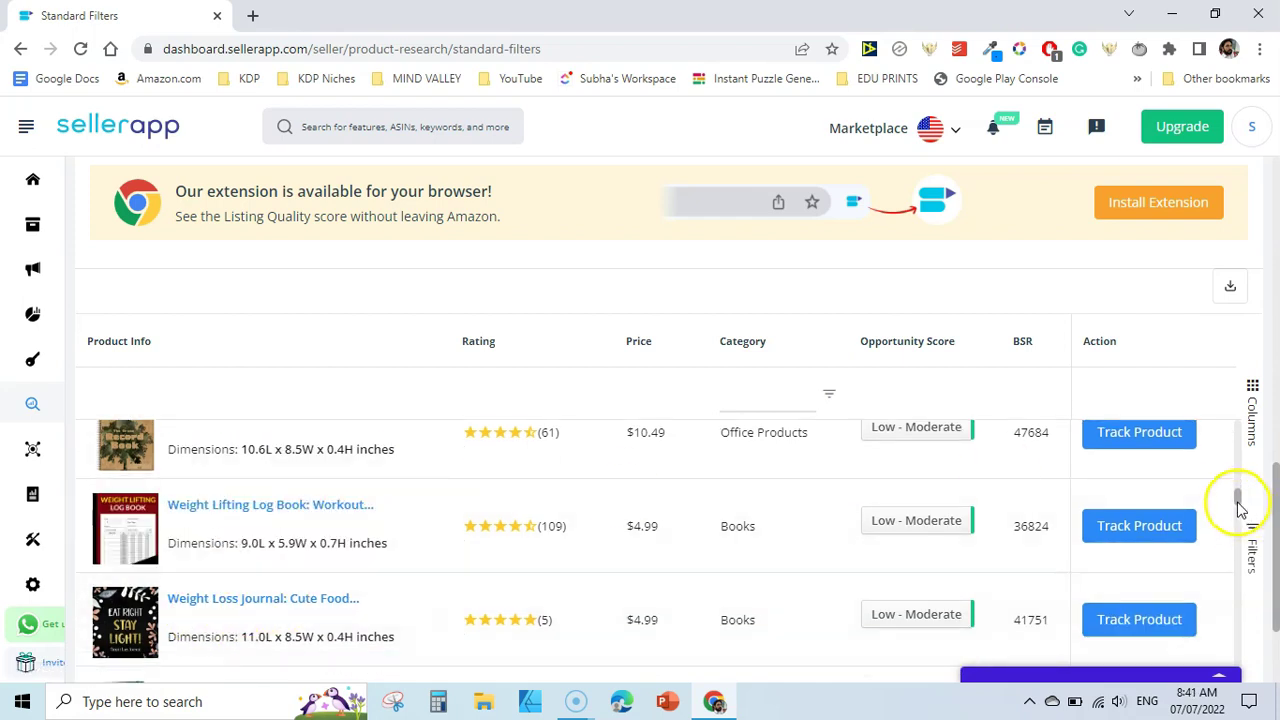
Browse guest books, journals and baby logs down to the TOPS 44165 Voice Mail Log Book.
left_click_drag(1240, 505, 1238, 512)
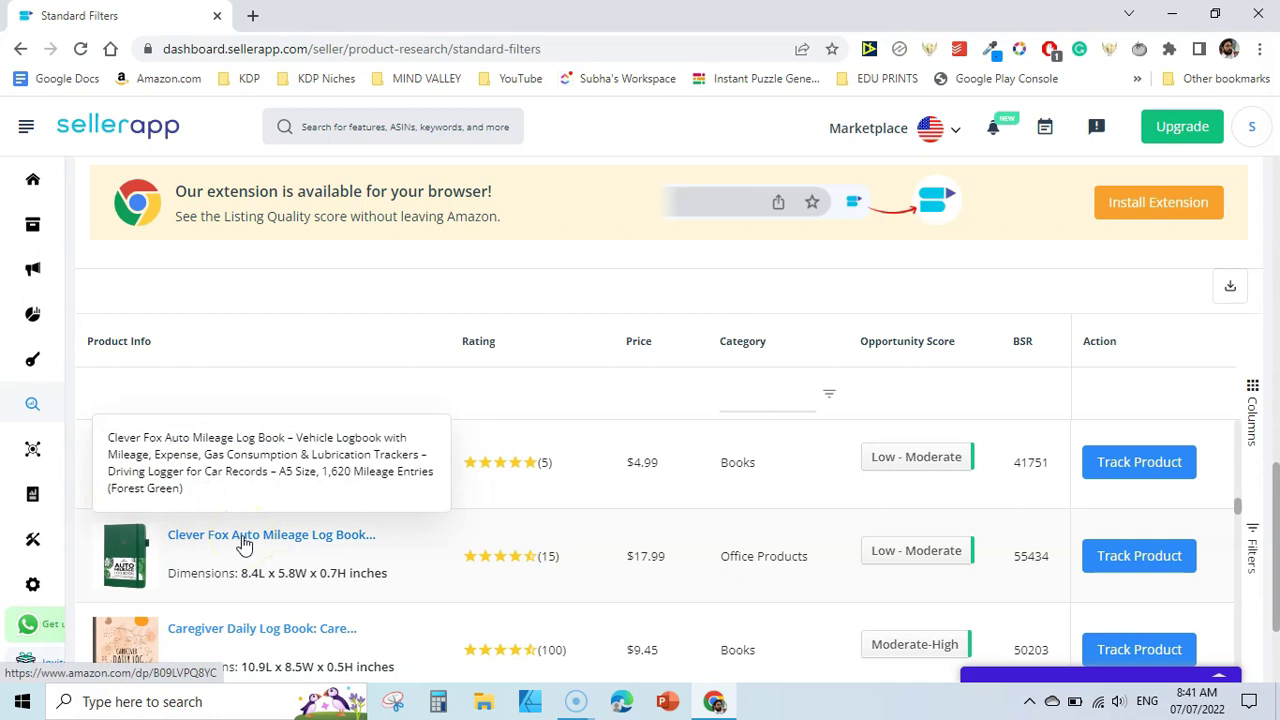
left_click_drag(1238, 505, 1240, 517)
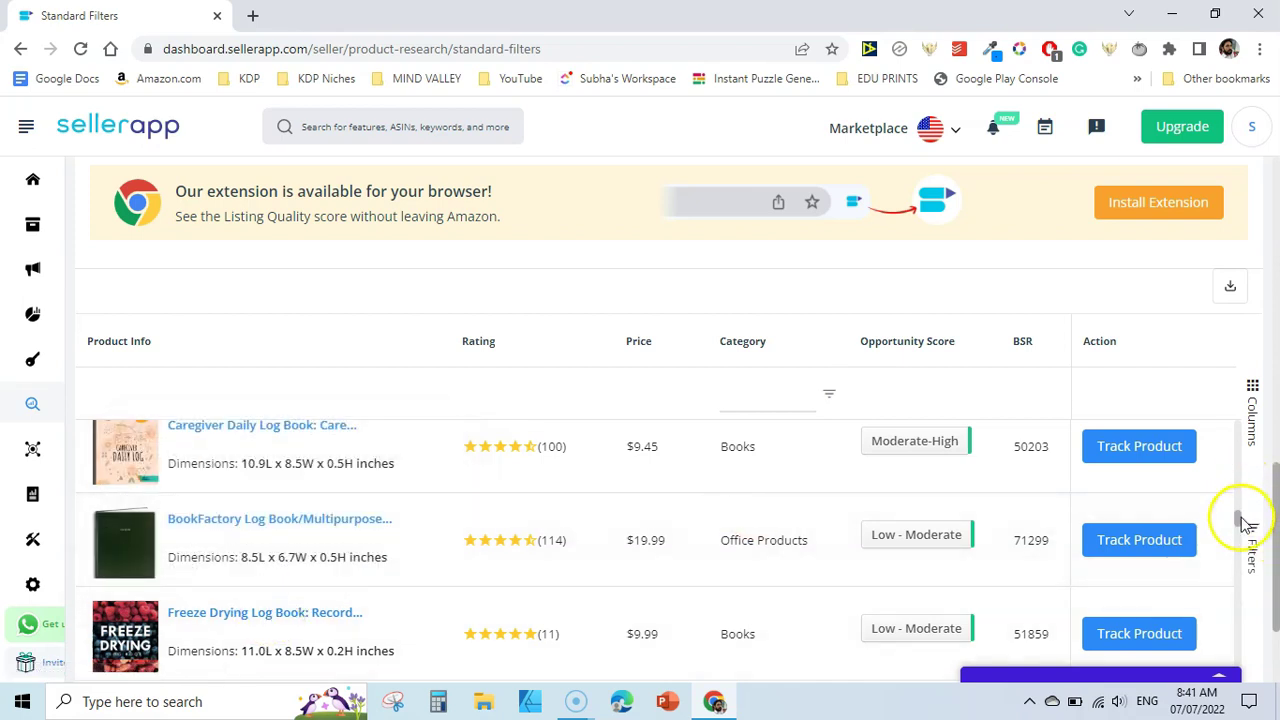
left_click_drag(1238, 514, 1240, 530)
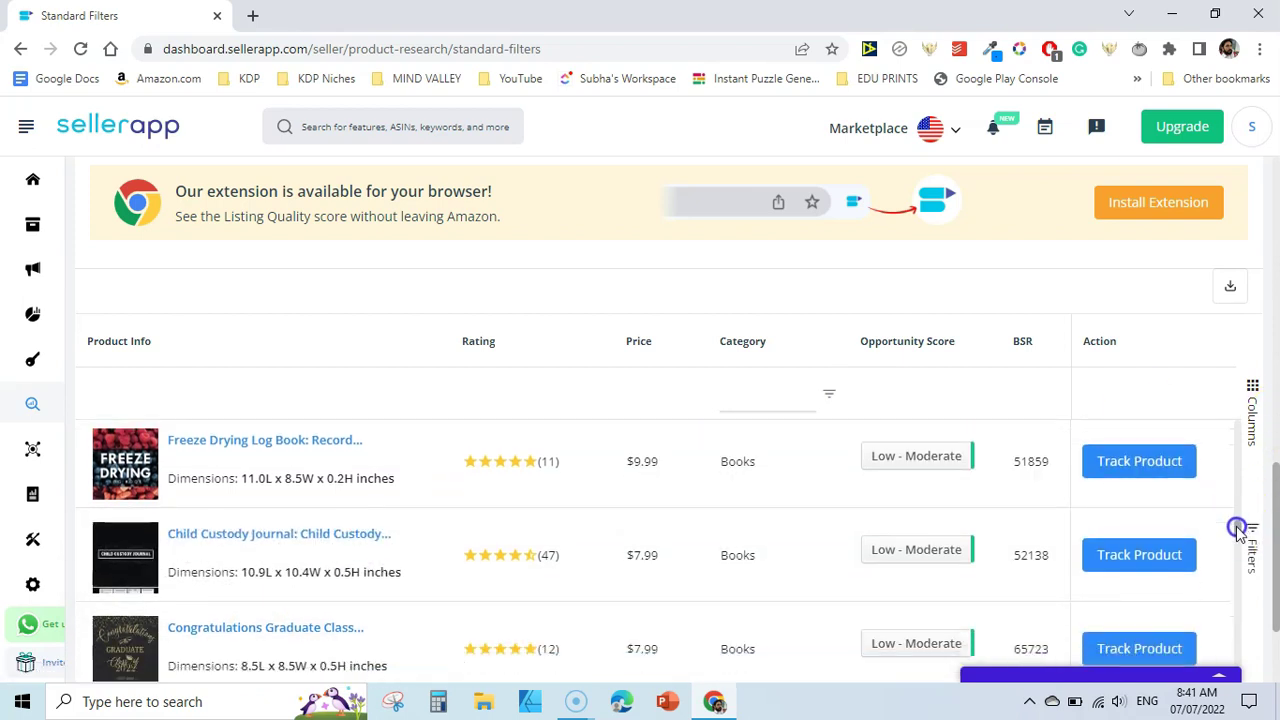
scroll(1238, 528, "down", 2)
scroll(1238, 530, "down", 3)
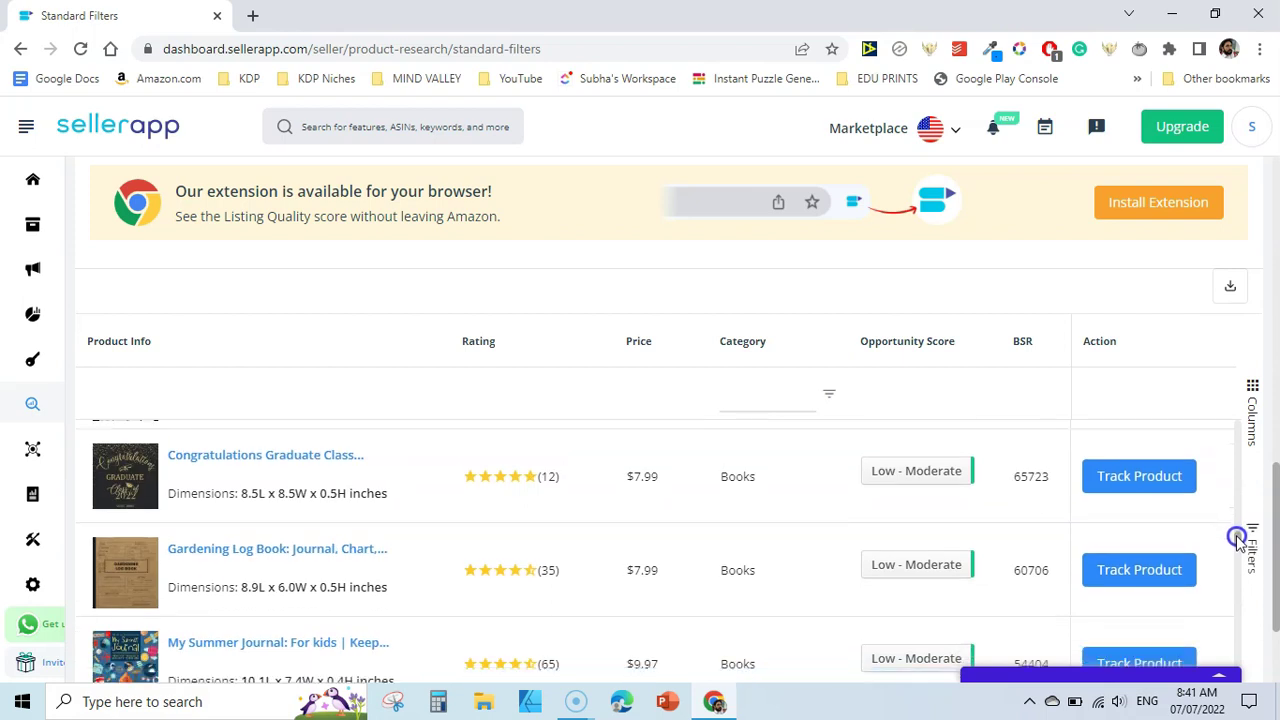
scroll(1238, 540, "down", 1)
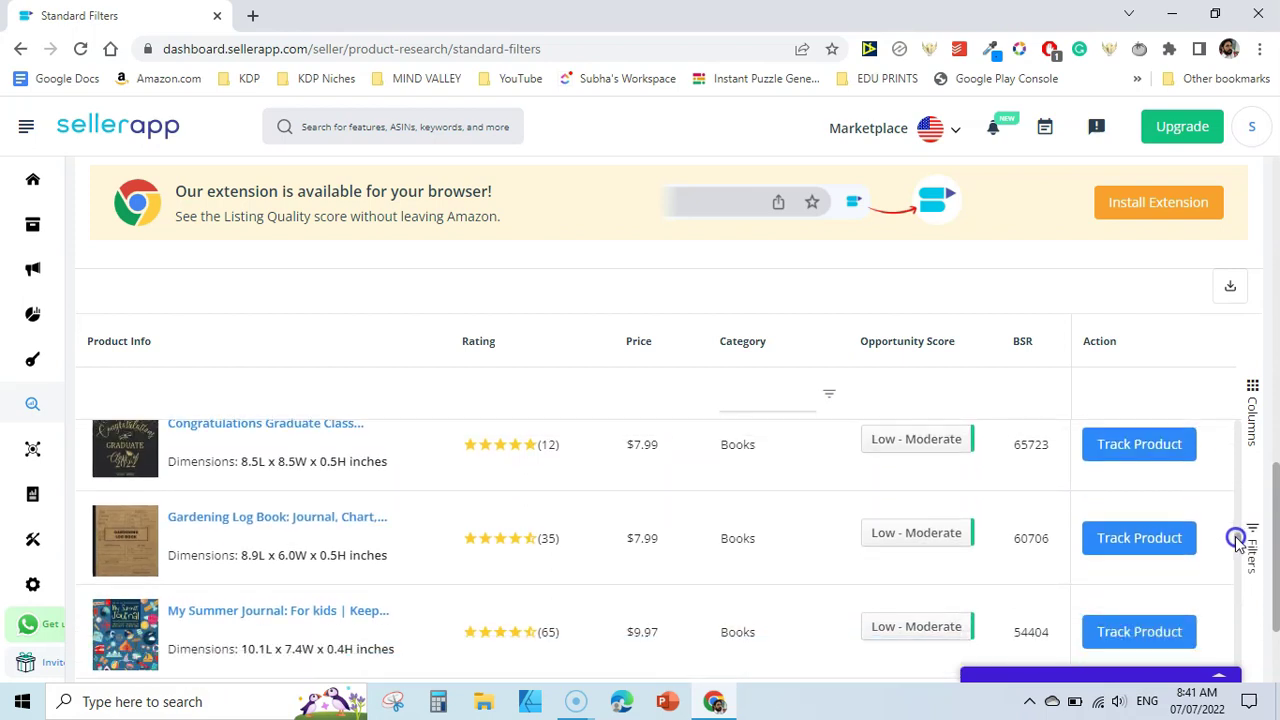
scroll(1238, 550, "down", 3)
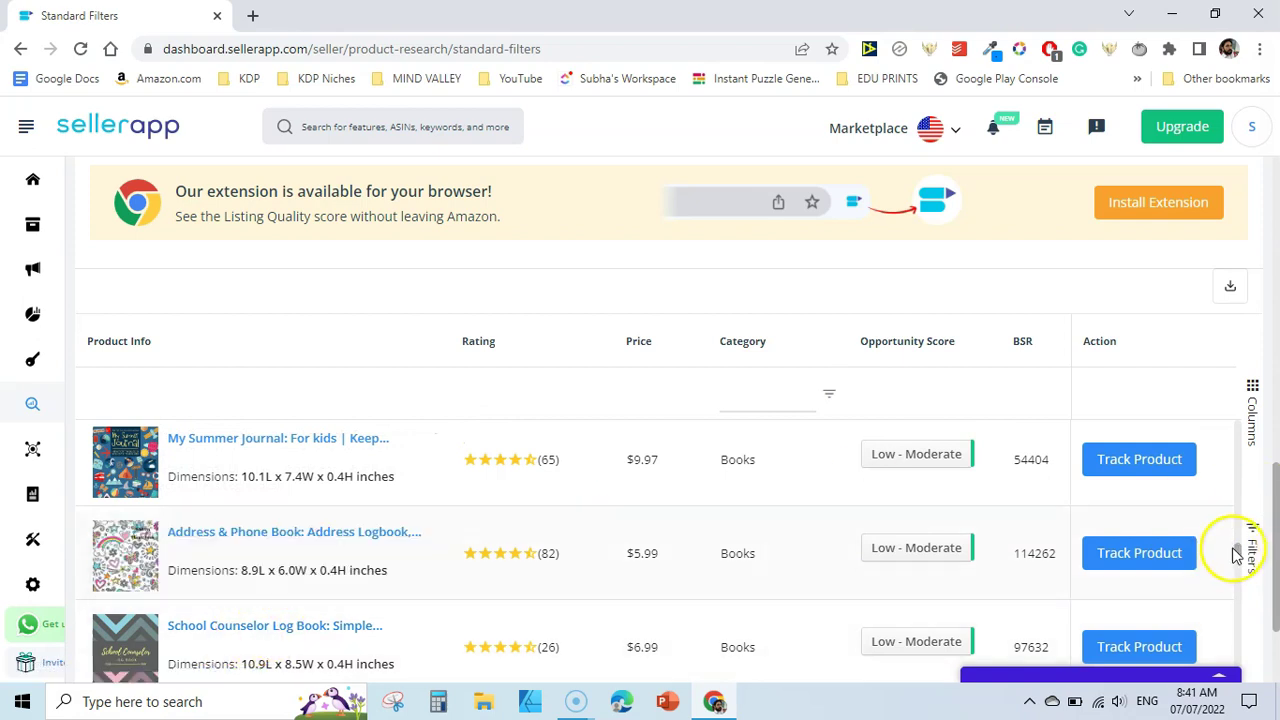
scroll(1238, 552, "down", 2)
scroll(1238, 555, "down", 1)
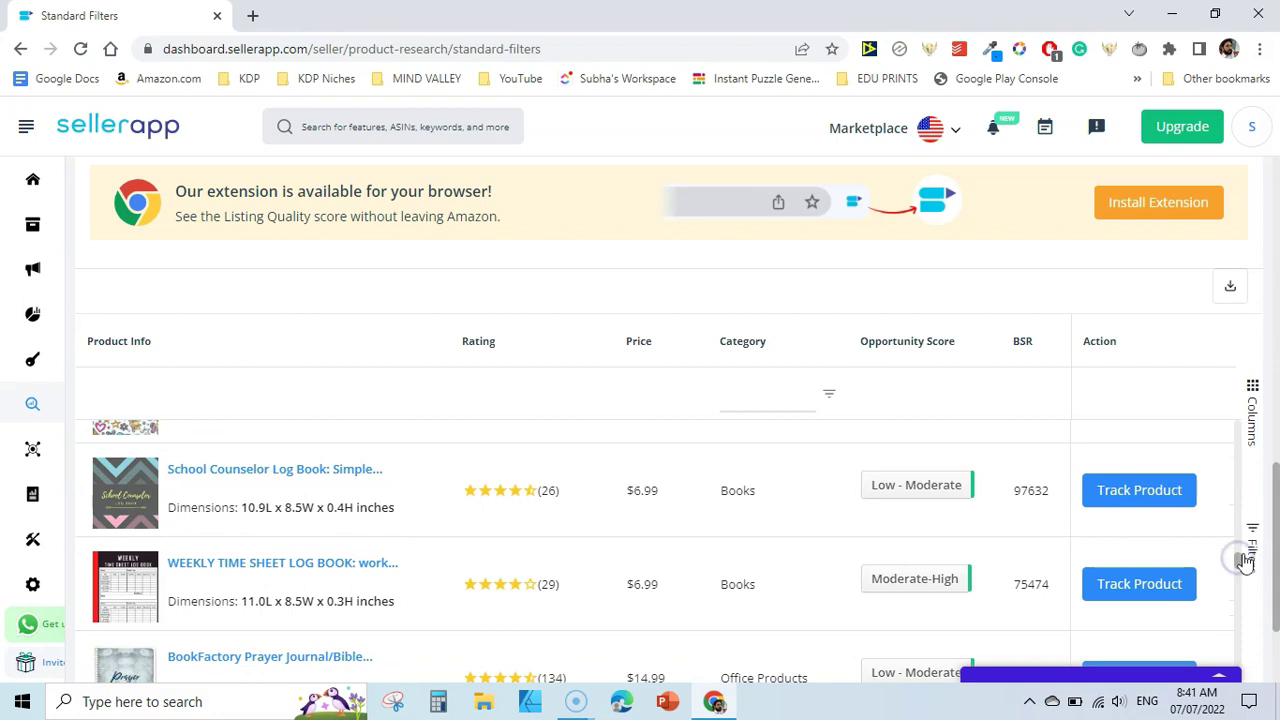
scroll(1244, 562, "down", 2)
scroll(1239, 570, "down", 1)
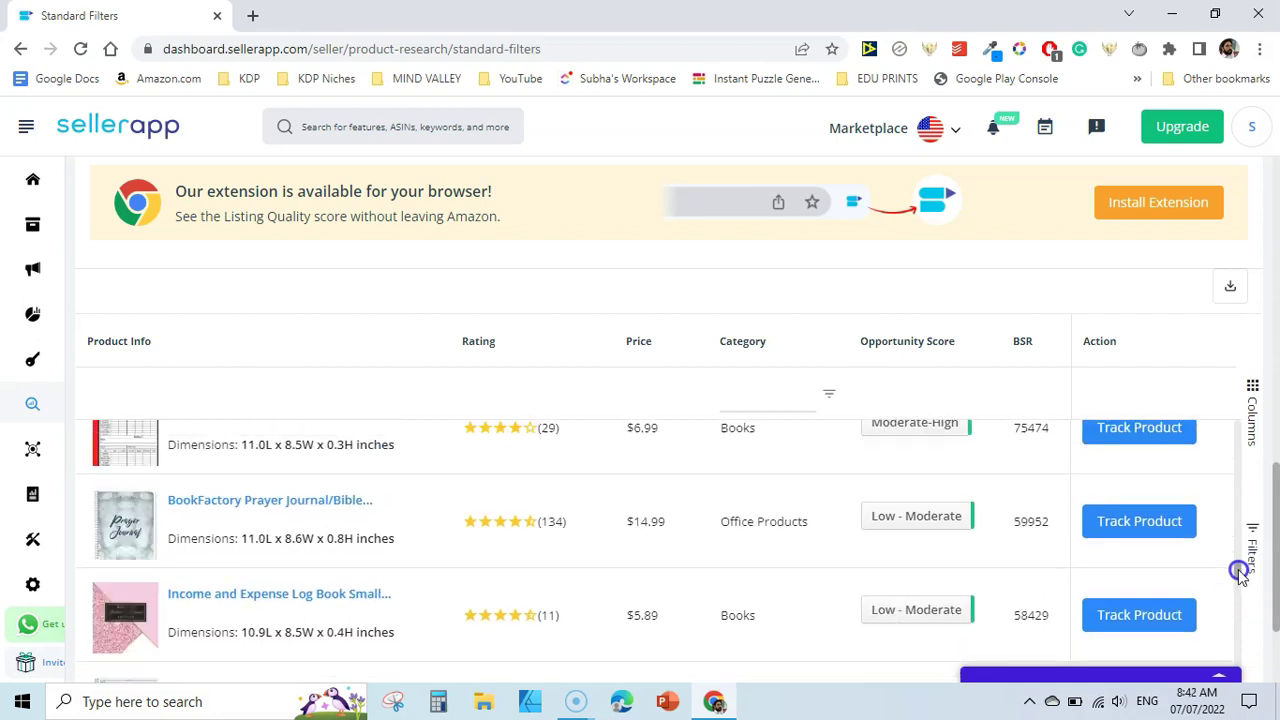
scroll(1238, 578, "down", 1)
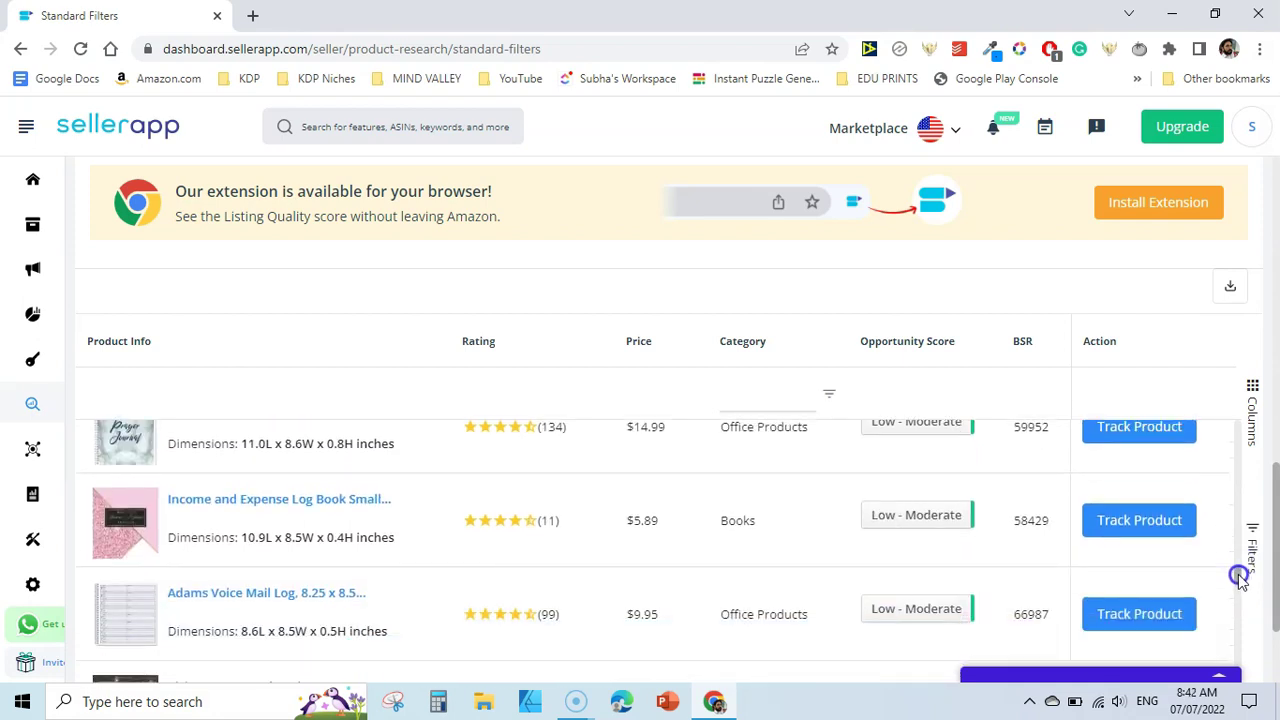
scroll(1240, 580, "down", 2)
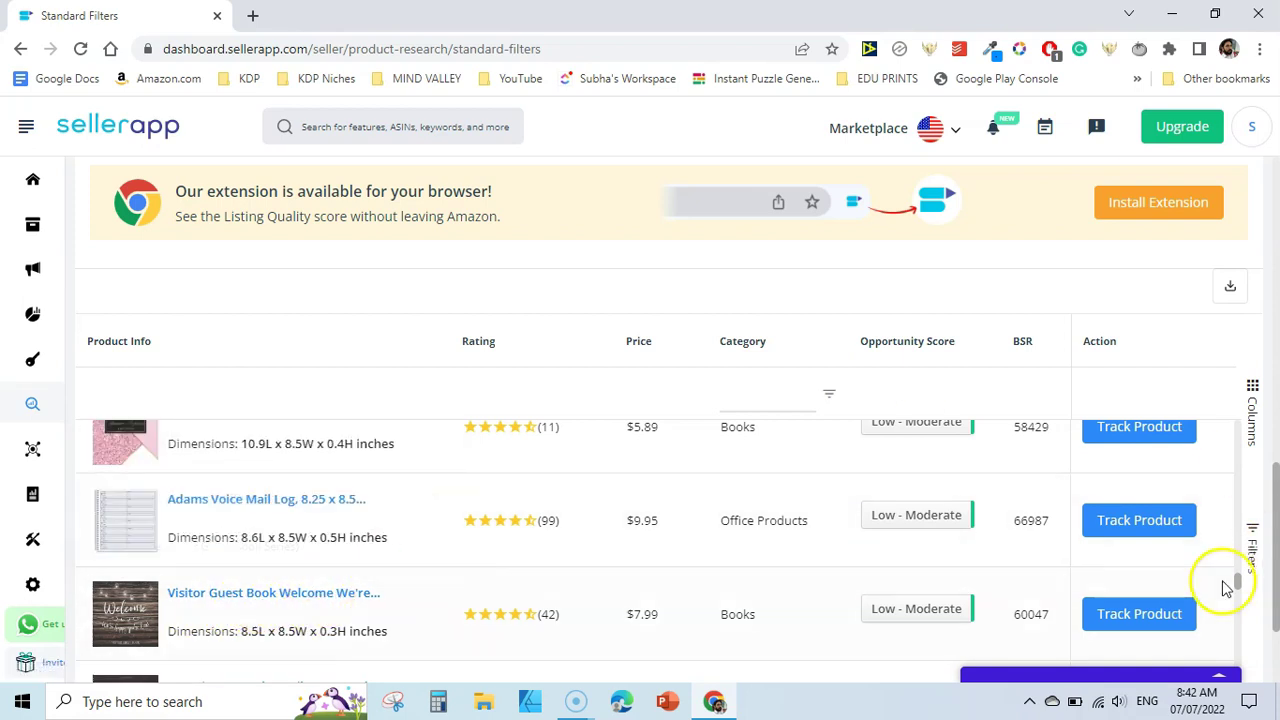
scroll(1236, 584, "down", 2)
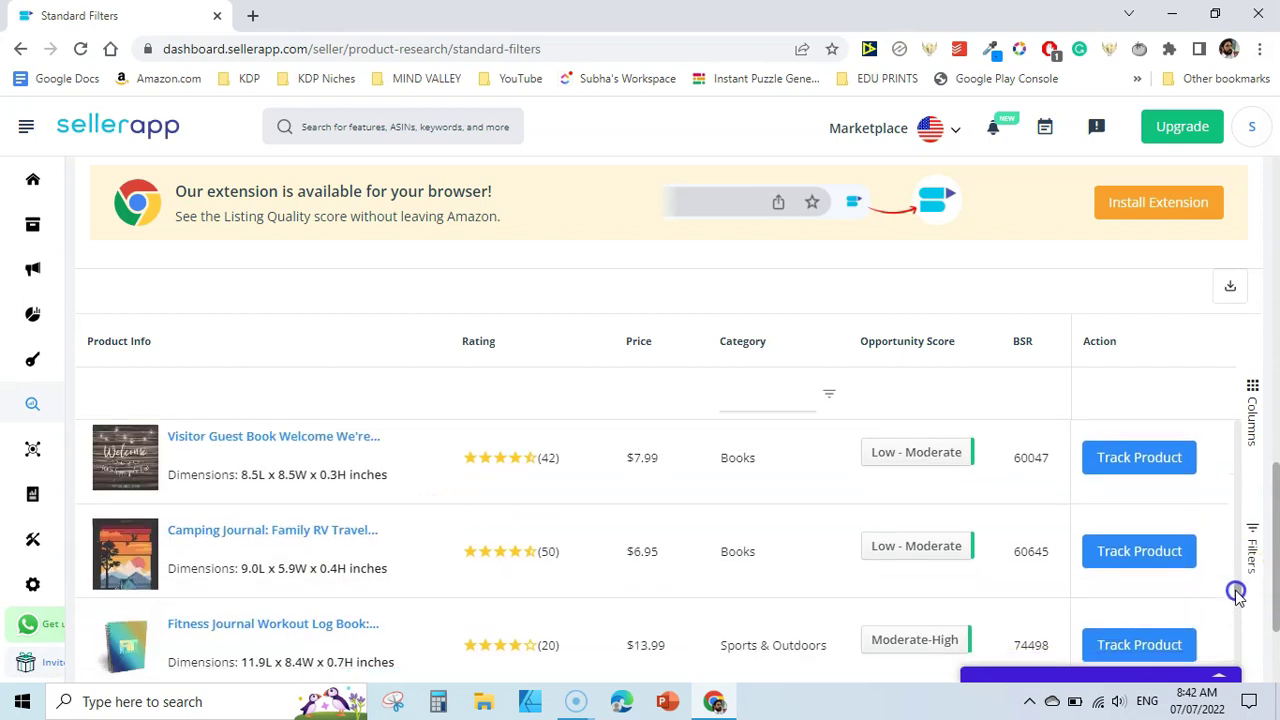
scroll(1237, 590, "down", 1)
scroll(1237, 594, "down", 1)
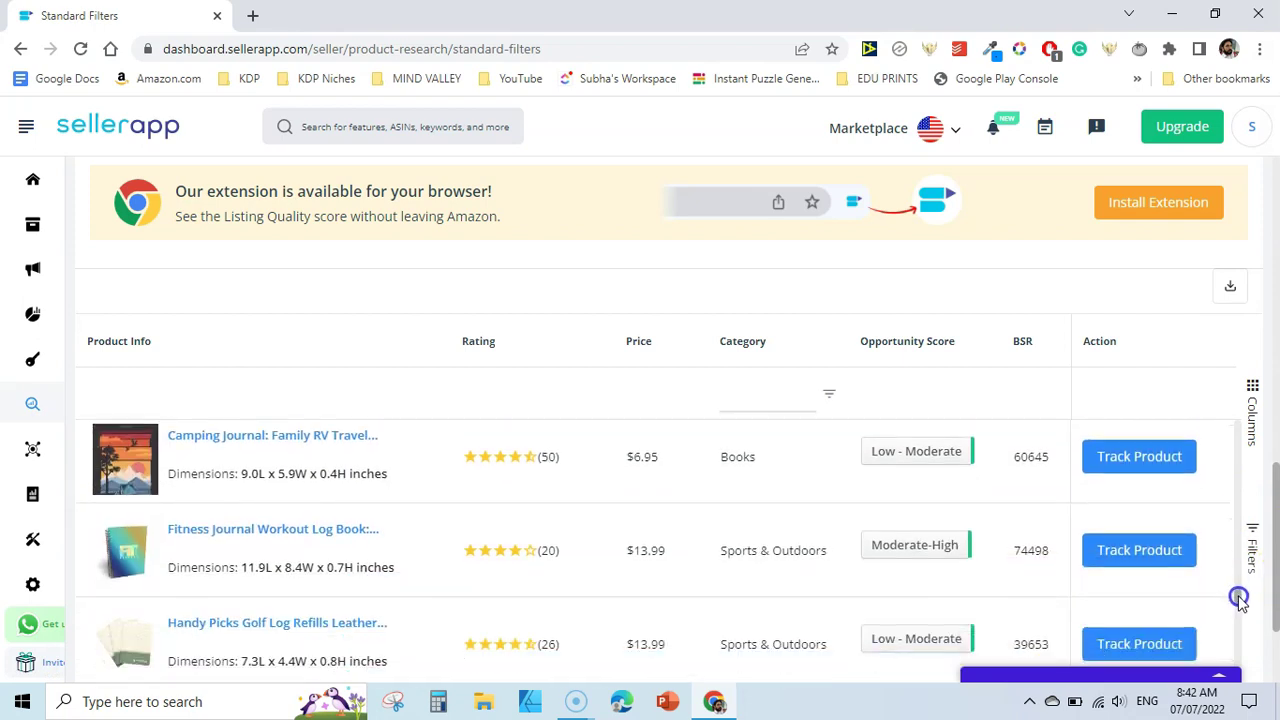
scroll(1238, 598, "down", 1)
scroll(1238, 600, "down", 1)
scroll(1238, 600, "down", 1)
scroll(1238, 602, "up", 1)
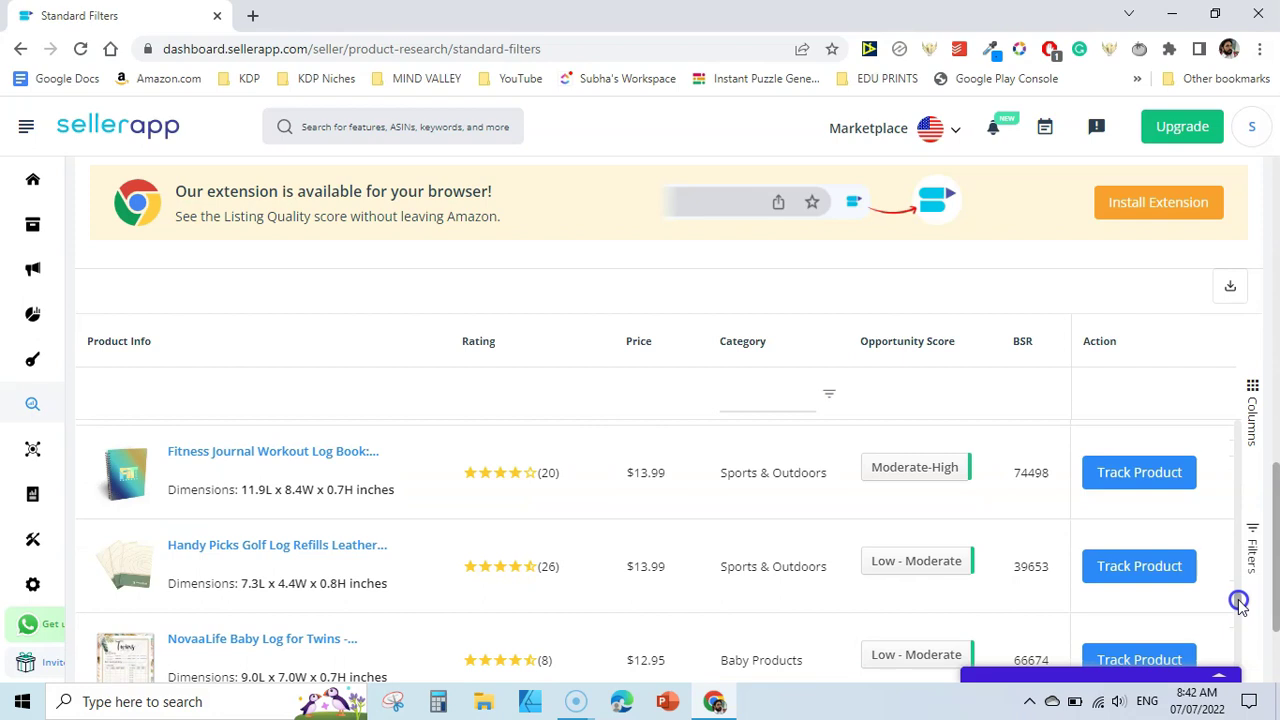
scroll(1238, 605, "down", 1)
scroll(1238, 606, "down", 2)
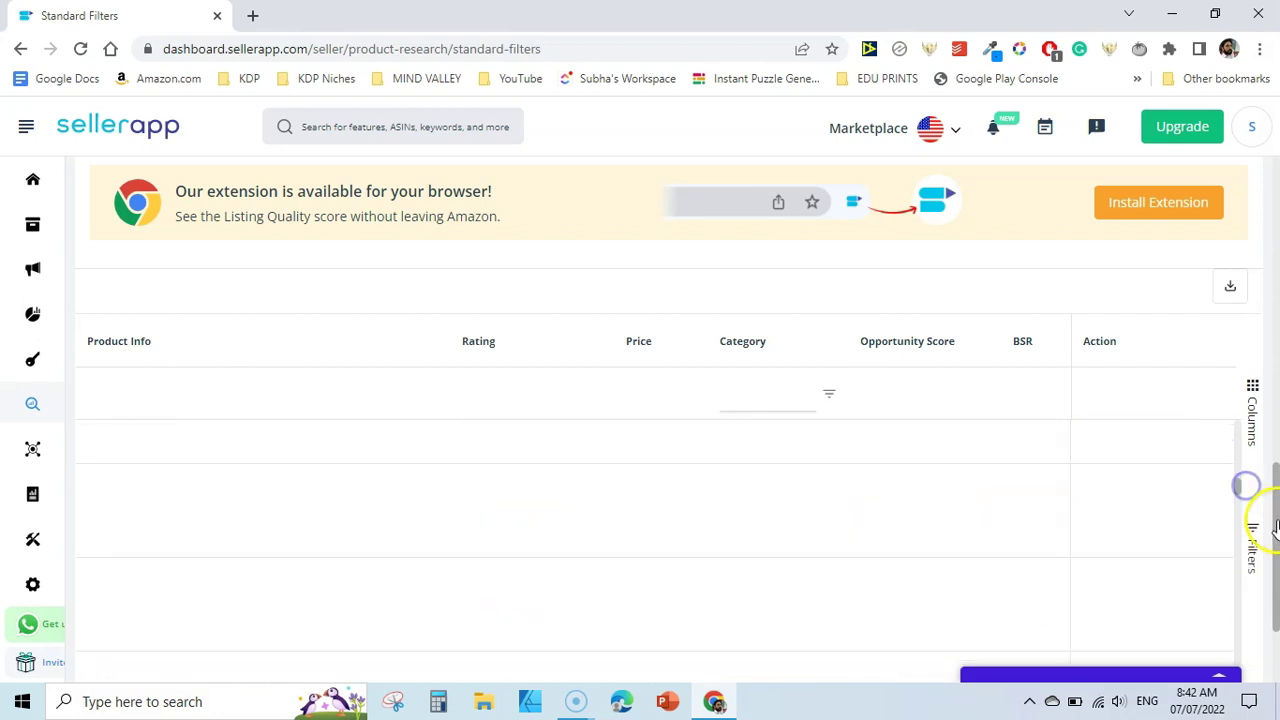
scroll(1274, 452, "up", 2)
Choose 'composition notebooks' from the title keyword suggestions and search, leaving 4 of 10 searches.
scroll(1276, 452, "down", 1)
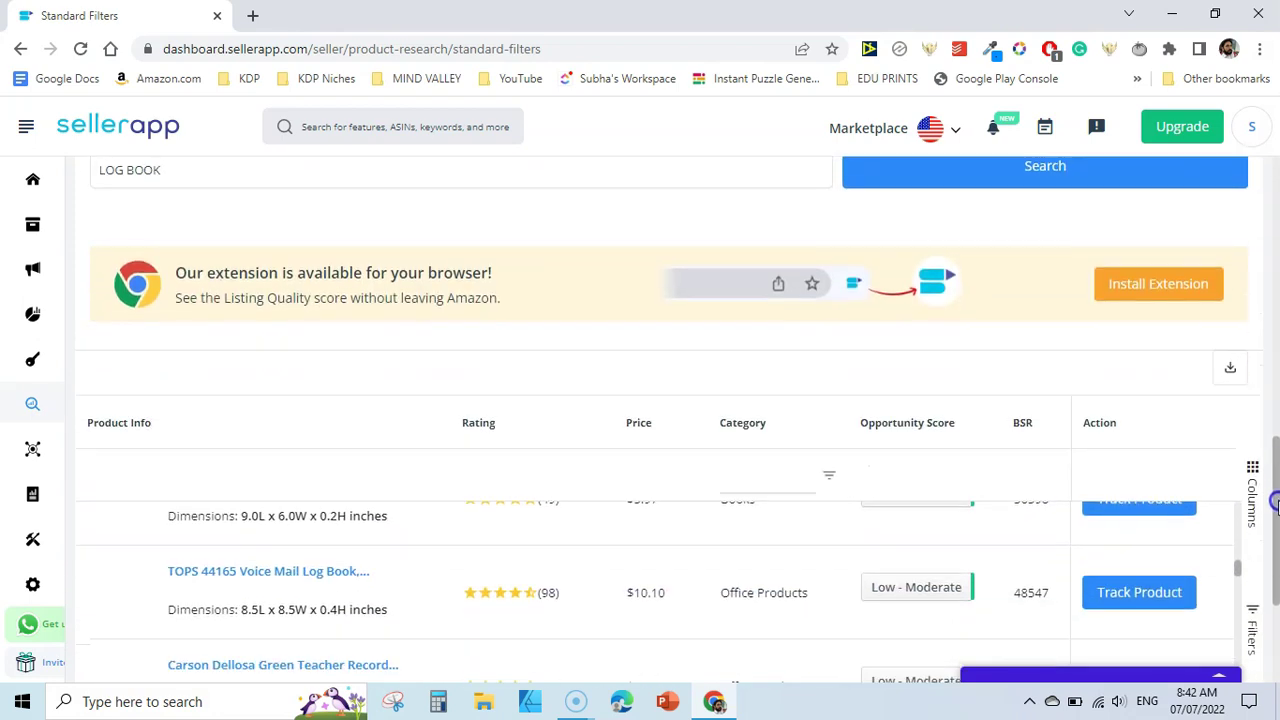
scroll(1268, 441, "up", 2)
scroll(1276, 482, "down", 2)
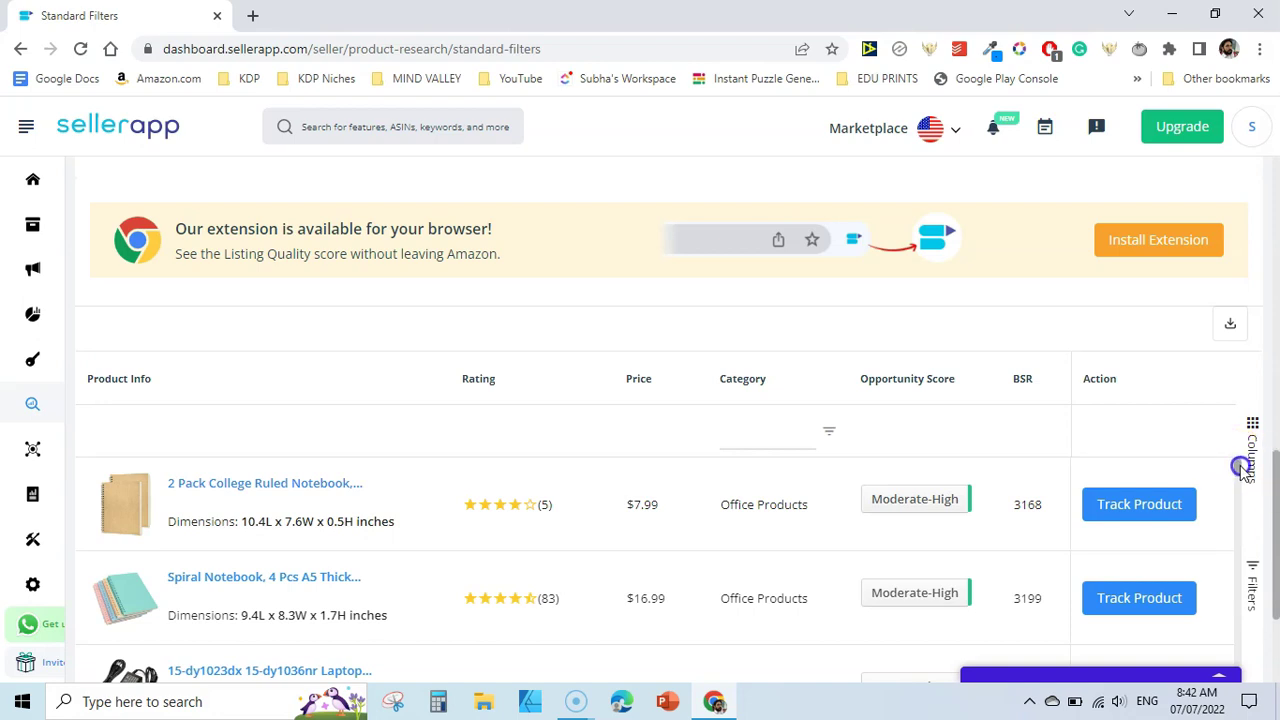
left_click_drag(1240, 468, 1232, 380)
left_click_drag(1274, 488, 1267, 408)
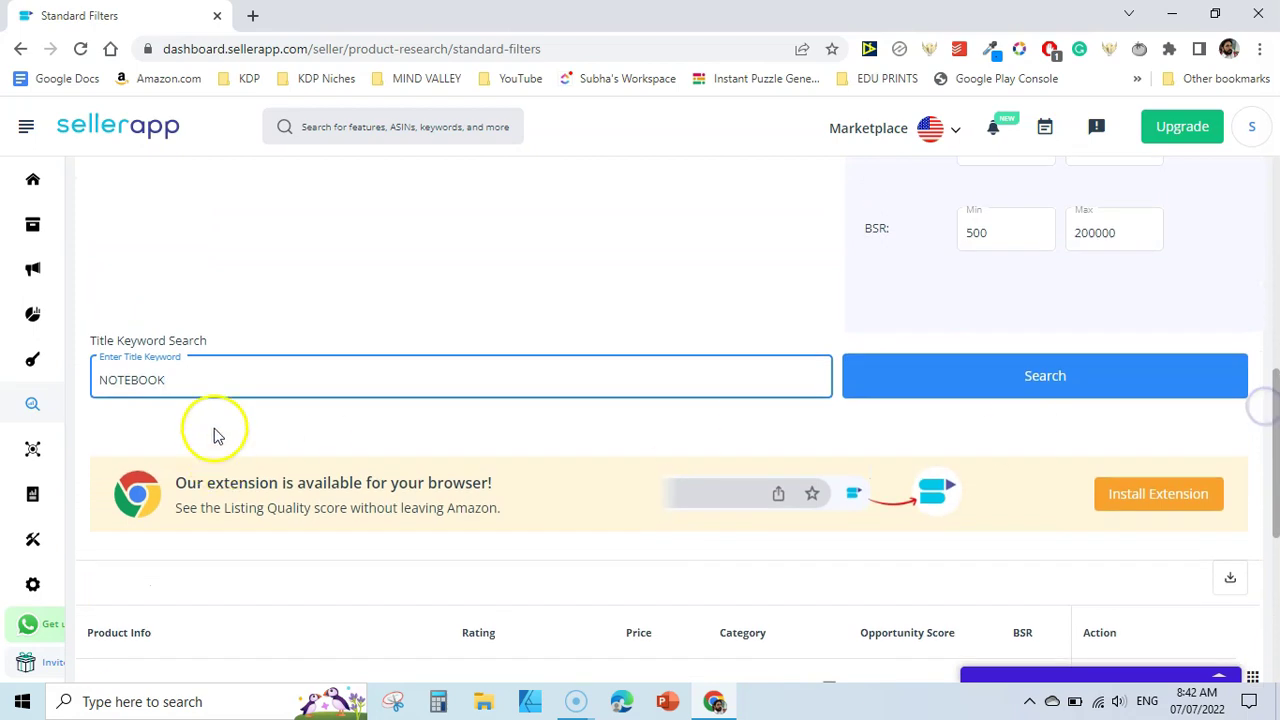
left_click(228, 390)
left_click(240, 510)
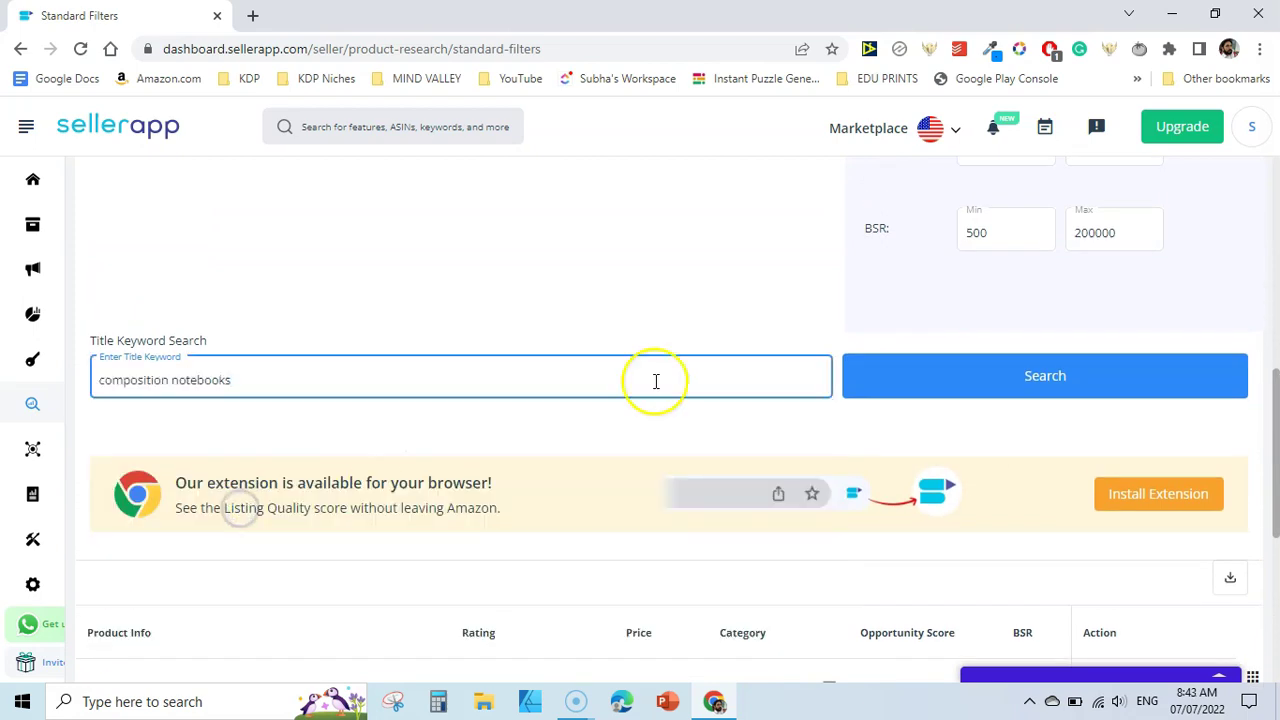
left_click(1057, 371)
scroll(1066, 377, "down", 1)
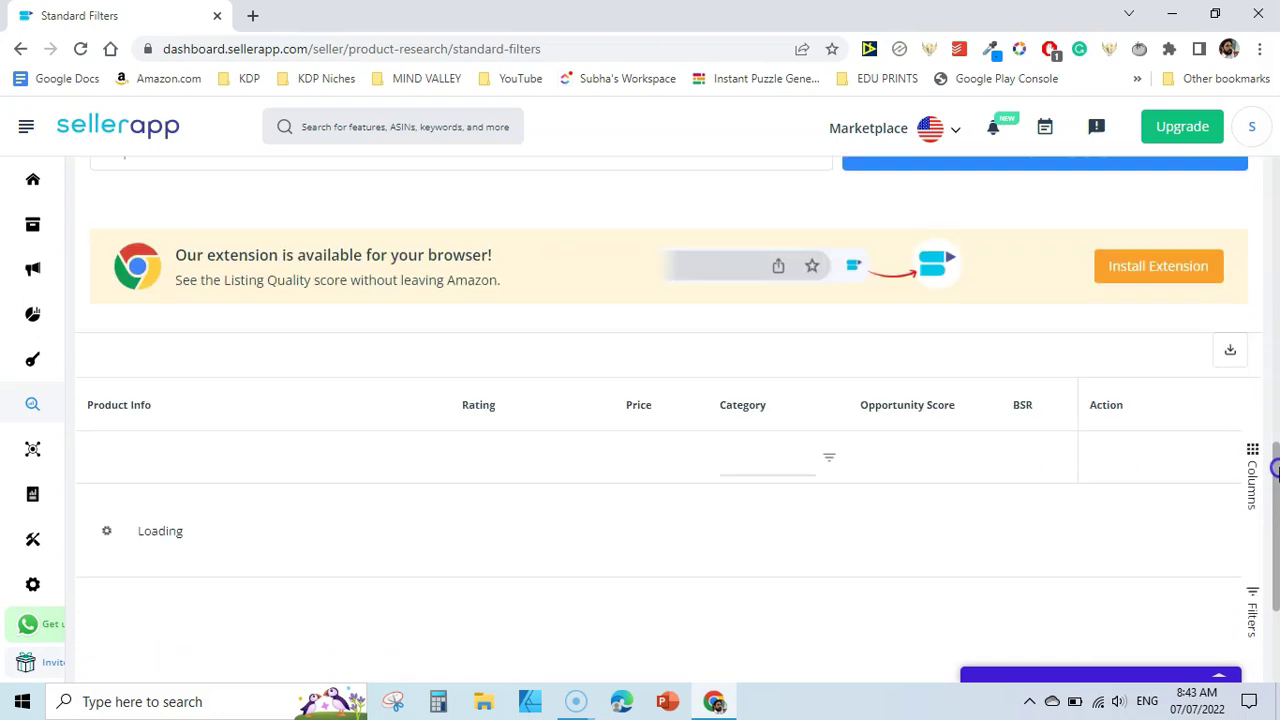
left_click_drag(1276, 420, 1276, 168)
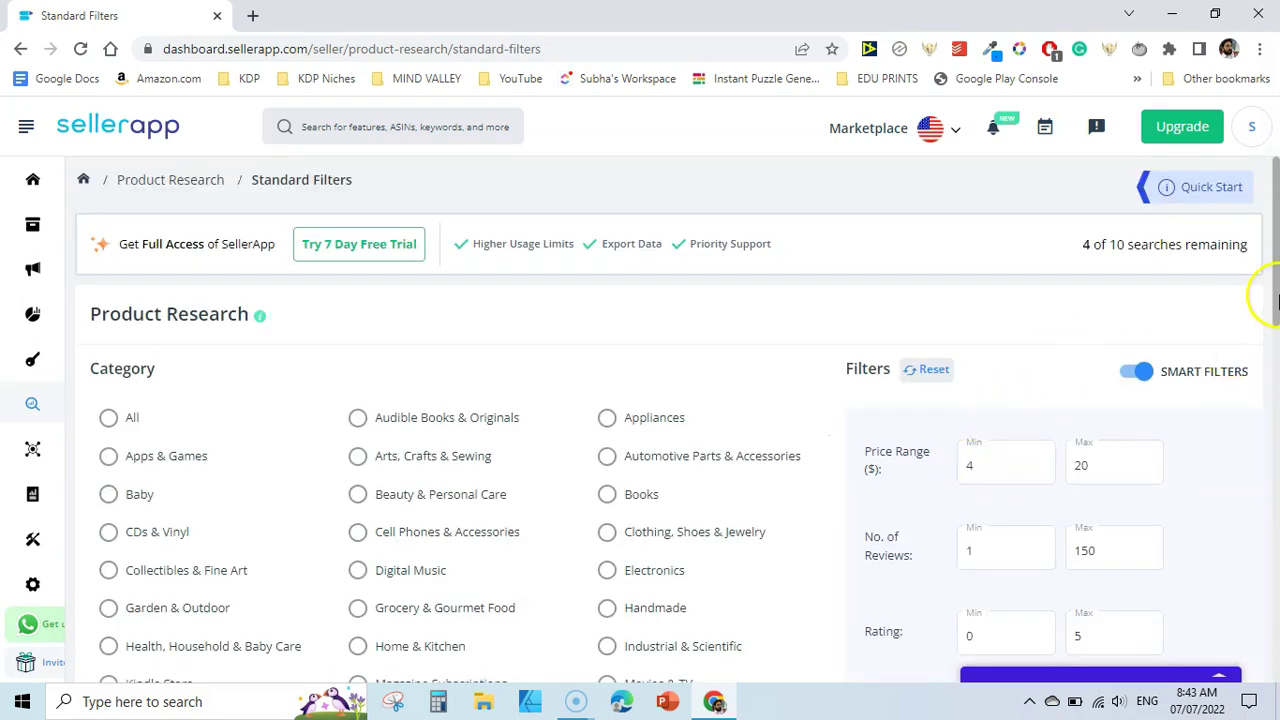
Restrict the category to Books and search 'composition notebooks', returning an empty table.
mouse_move(1276, 250)
left_mouse_down()
mouse_move(1274, 510)
mouse_move(1245, 285)
left_mouse_up()
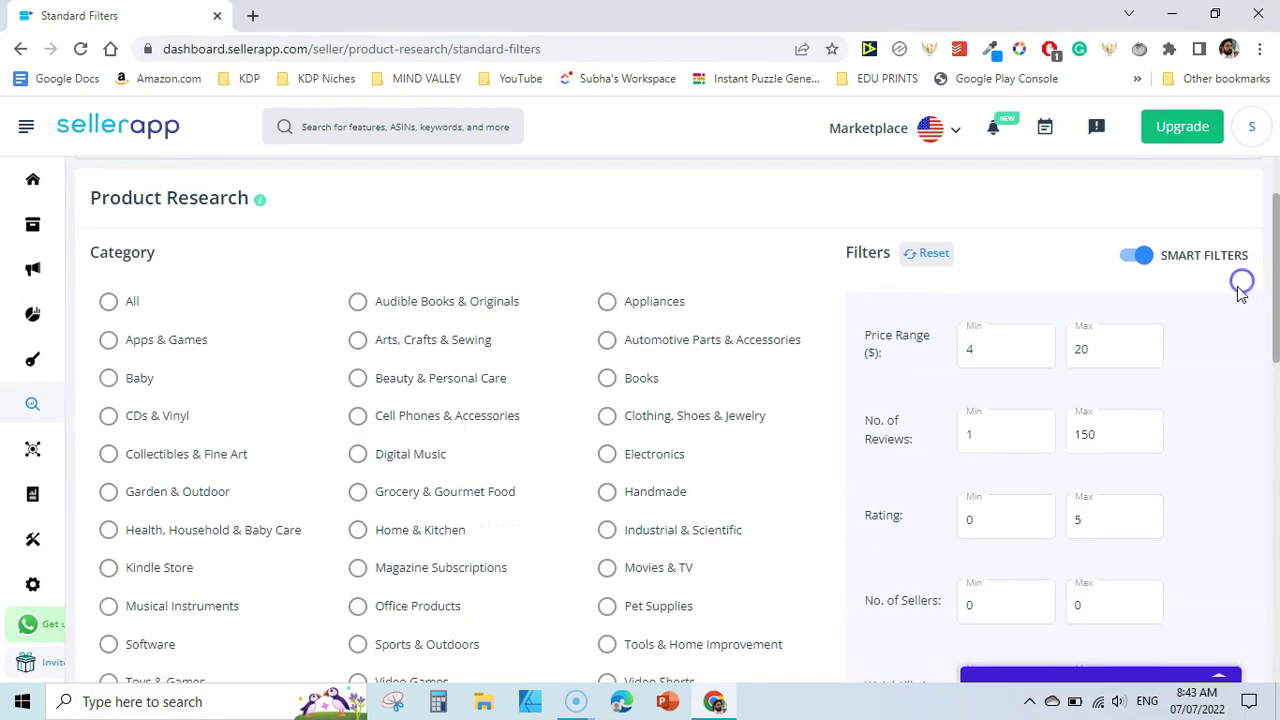
left_click(607, 381)
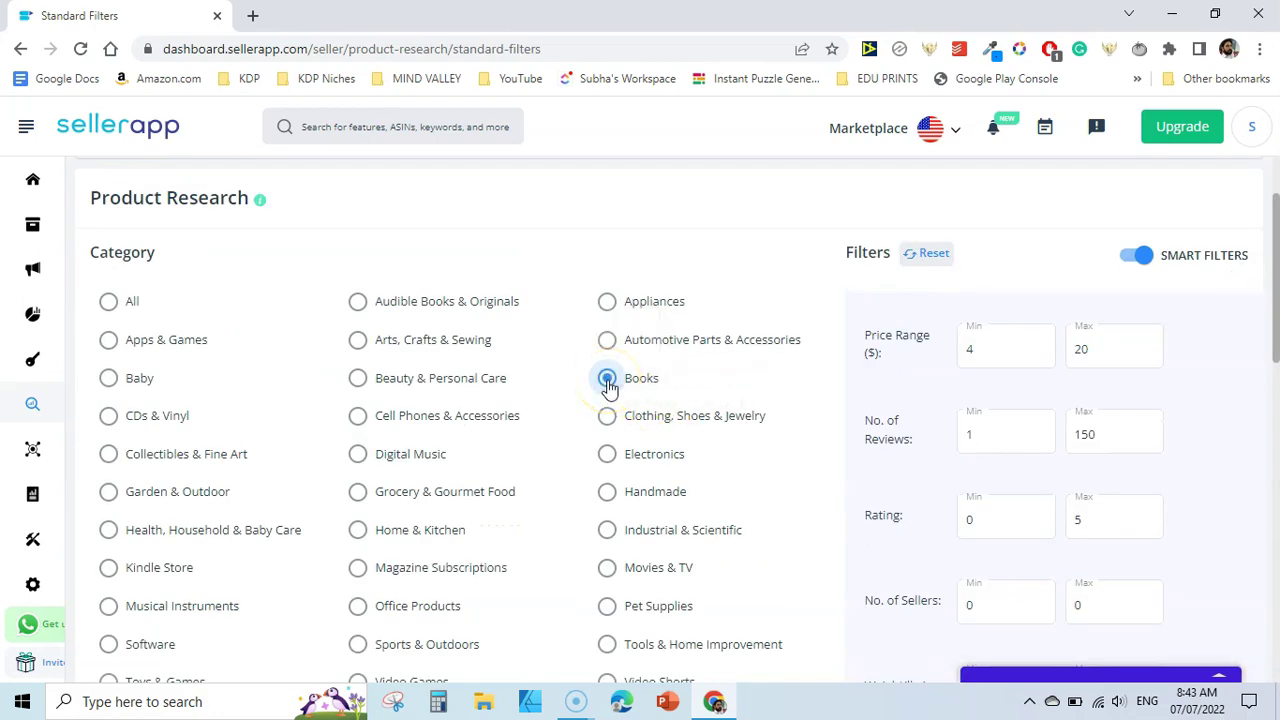
mouse_move(1270, 260)
left_mouse_down()
mouse_move(1272, 300)
mouse_move(1270, 220)
left_mouse_up()
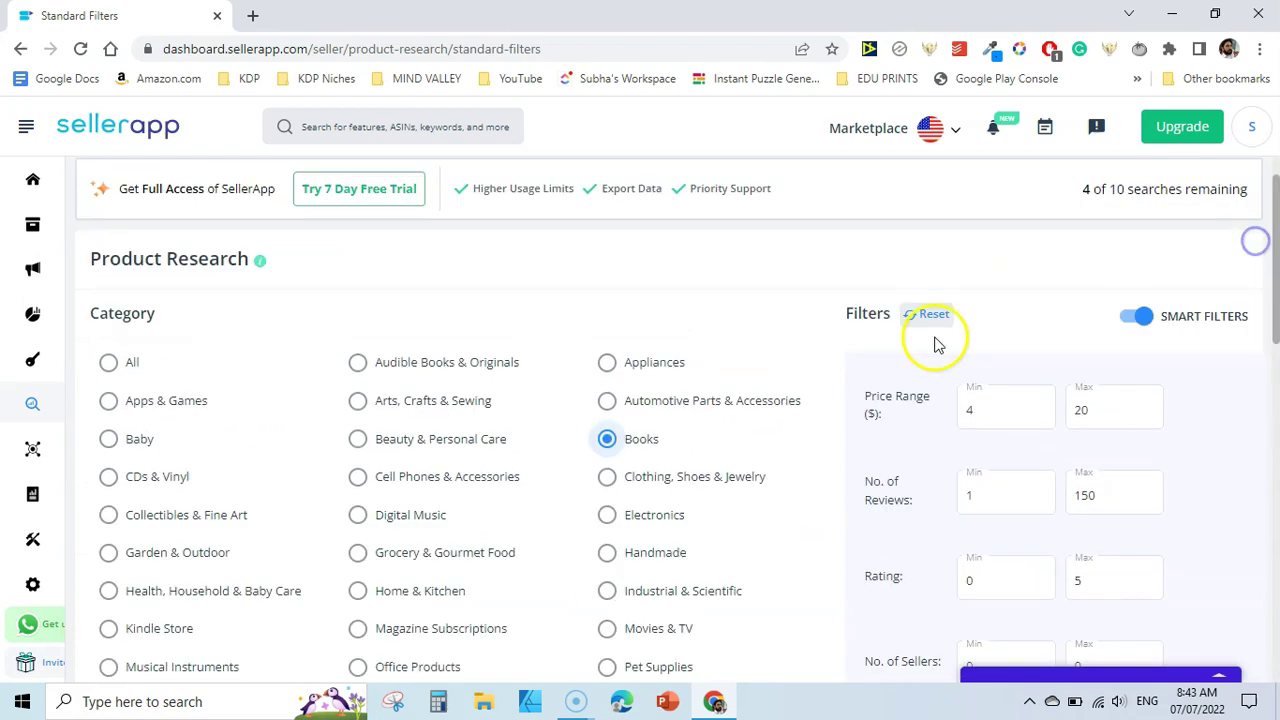
left_click_drag(1262, 286, 1272, 420)
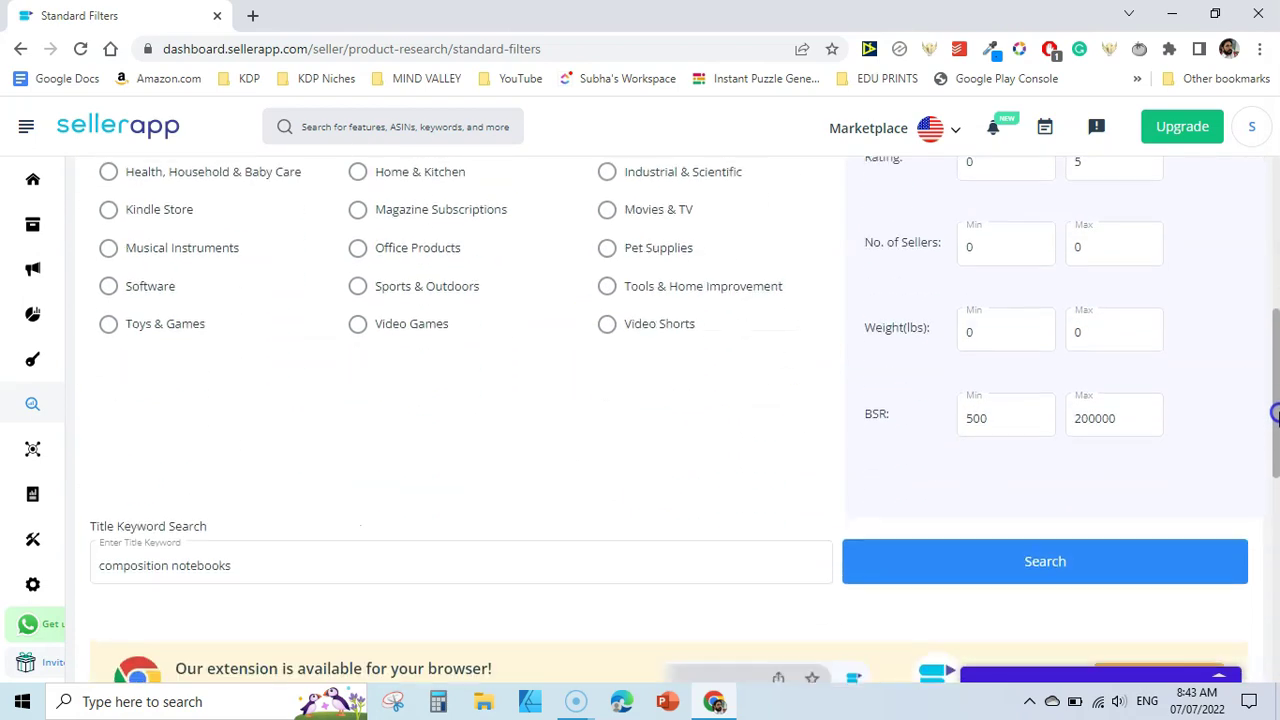
left_click(1020, 562)
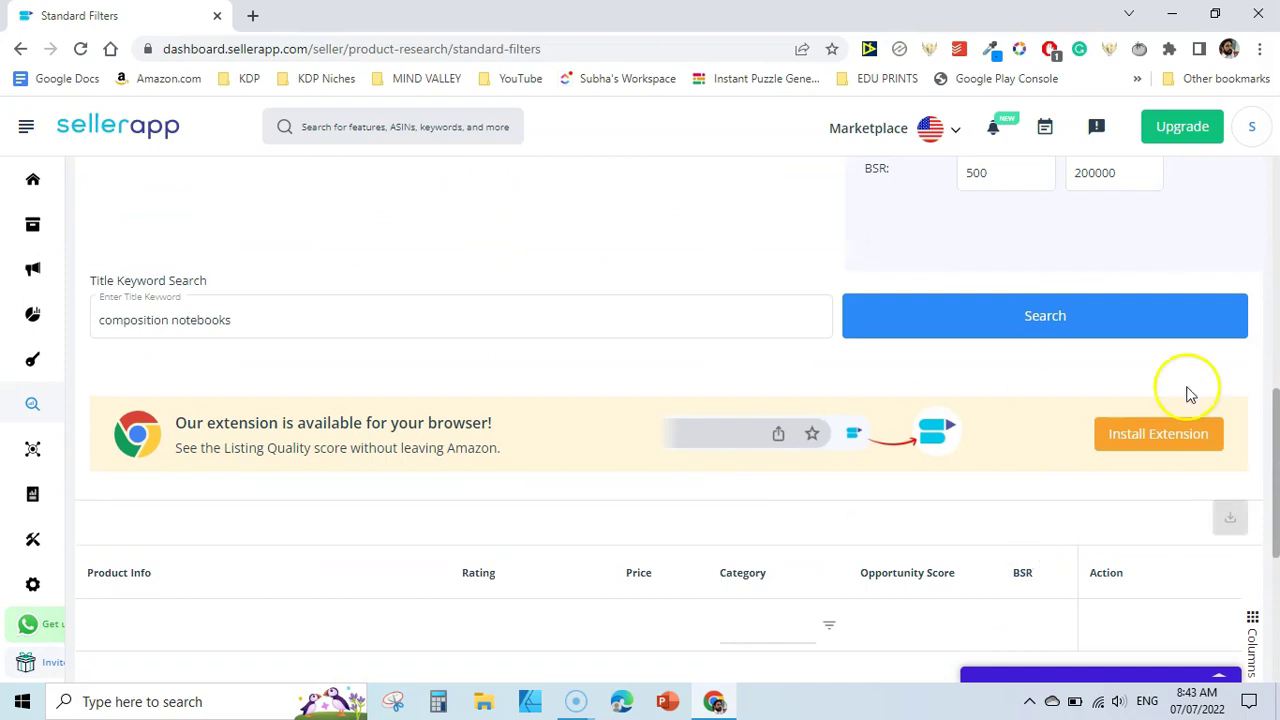
left_click_drag(1274, 440, 1270, 215)
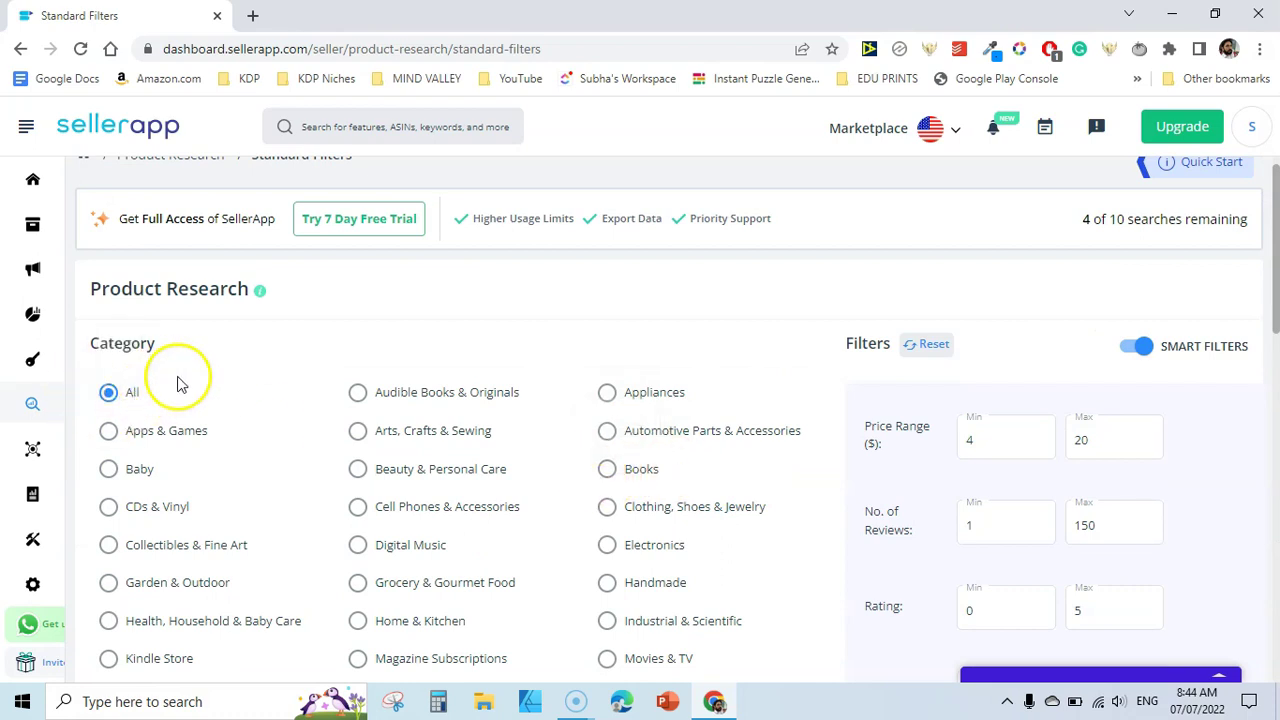
scroll(177, 380, "down", 5)
scroll(380, 391, "down", 1)
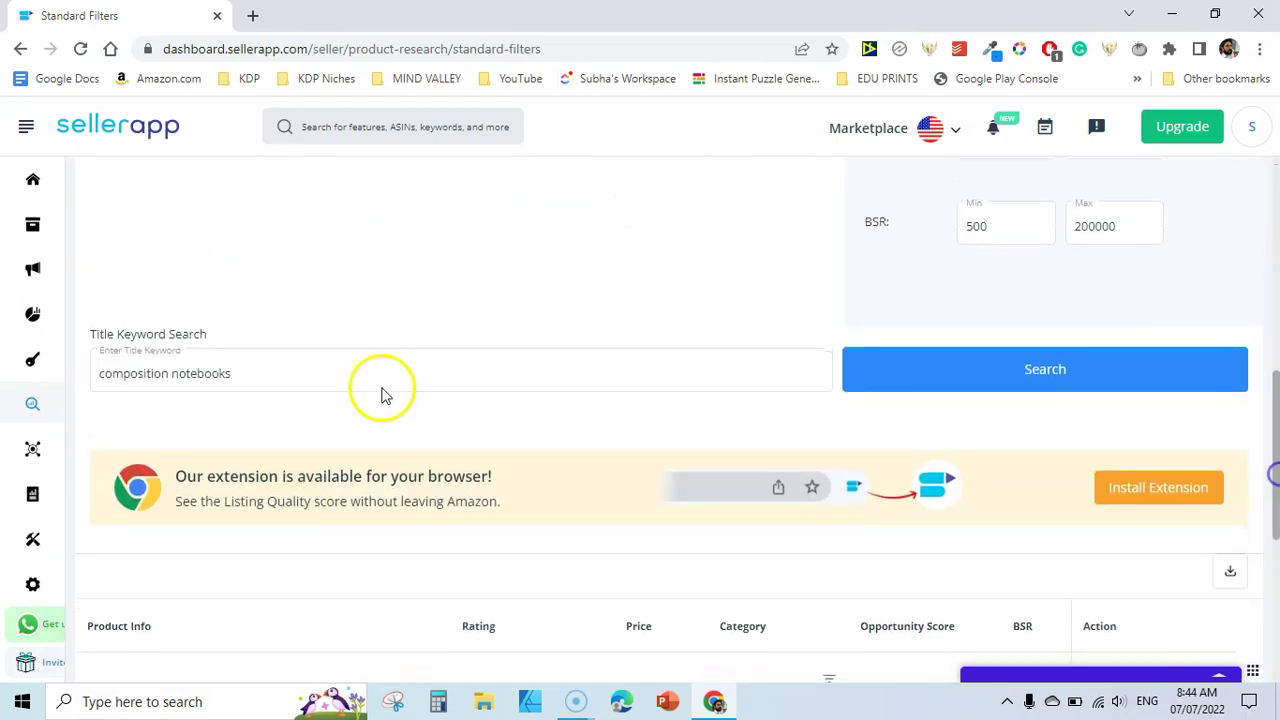
Search 'composition notebooks' in All categories and browse the Office Products spiral notebooks.
left_click(1040, 366)
left_click_drag(1274, 432, 1276, 553)
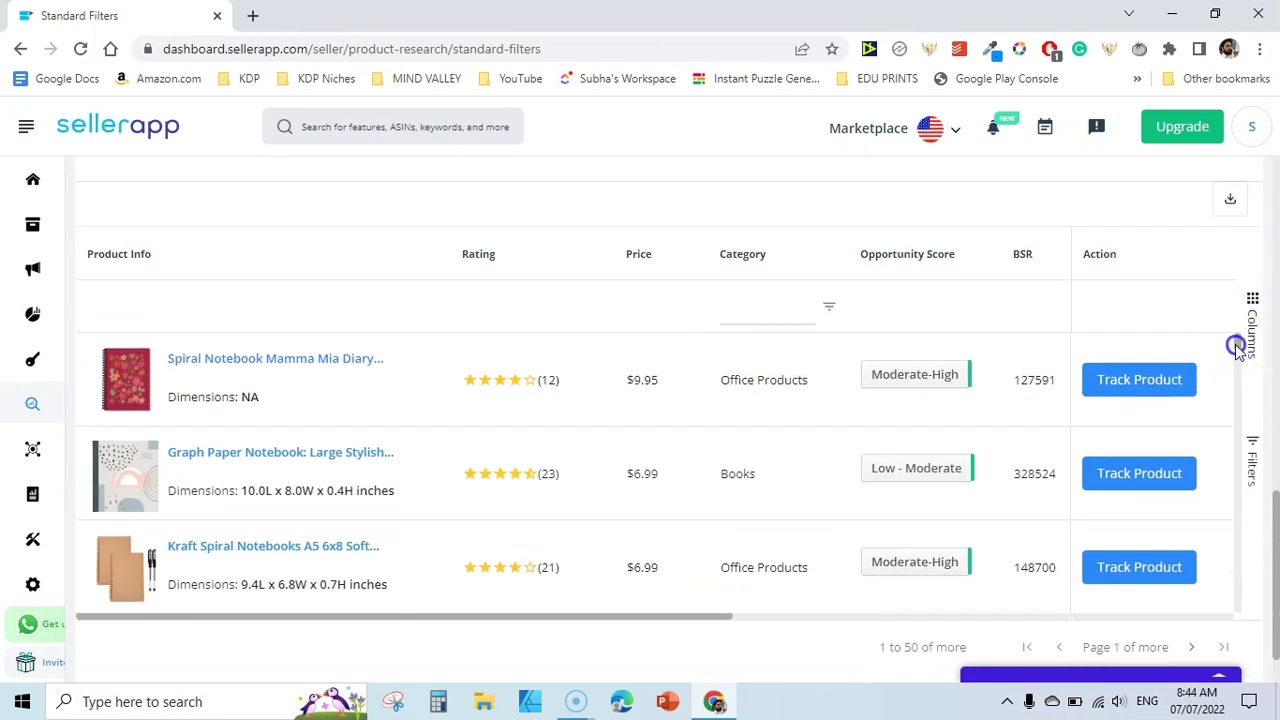
scroll(1237, 347, "down", 1)
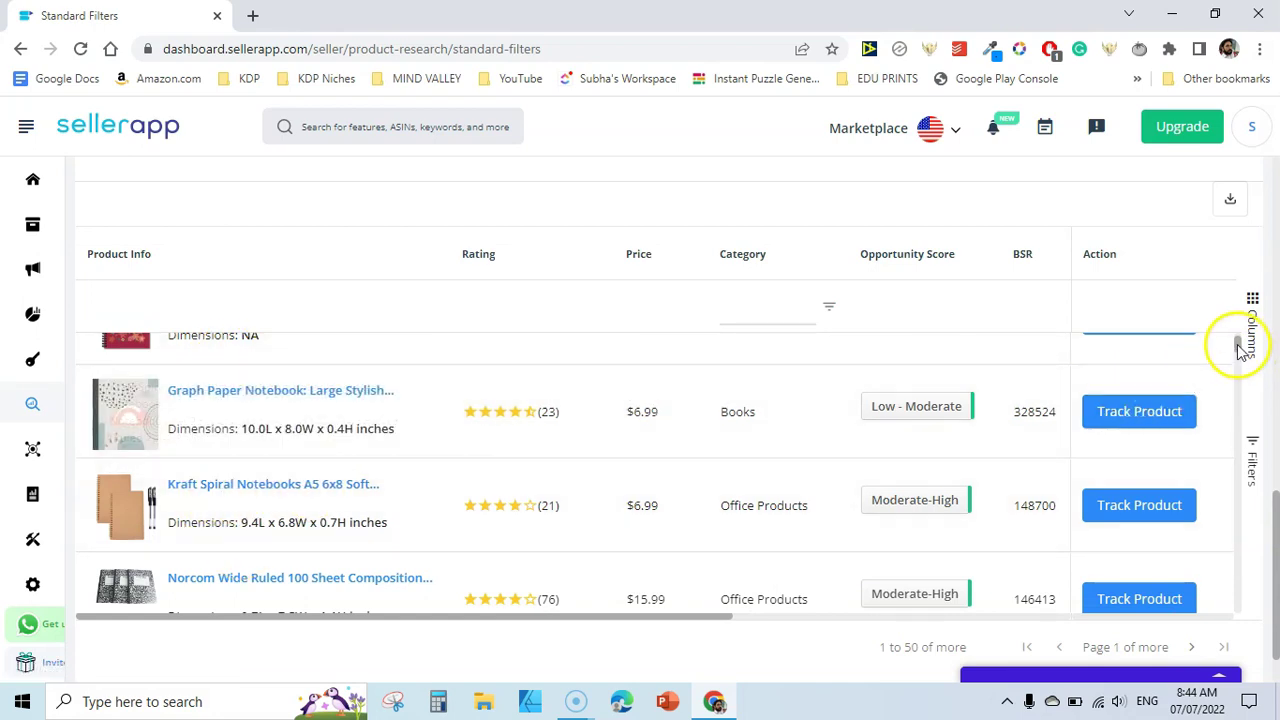
left_click_drag(1238, 345, 1228, 428)
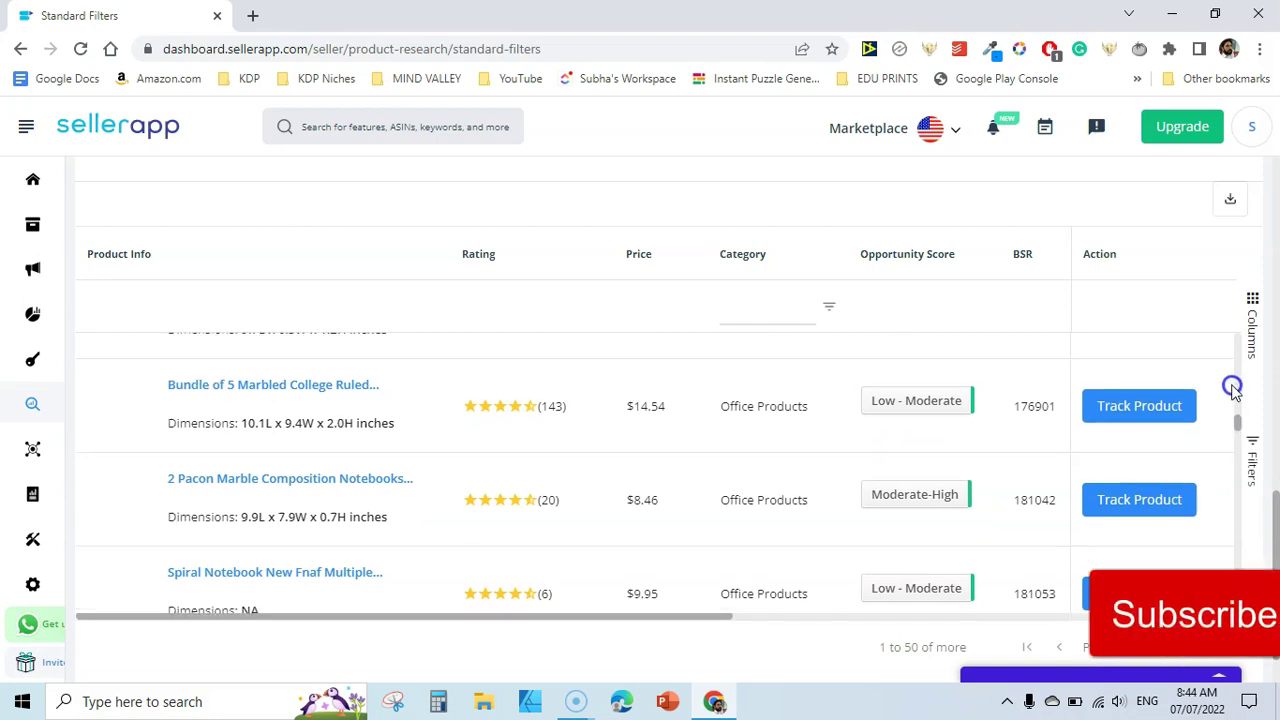
left_click_drag(1233, 390, 1232, 331)
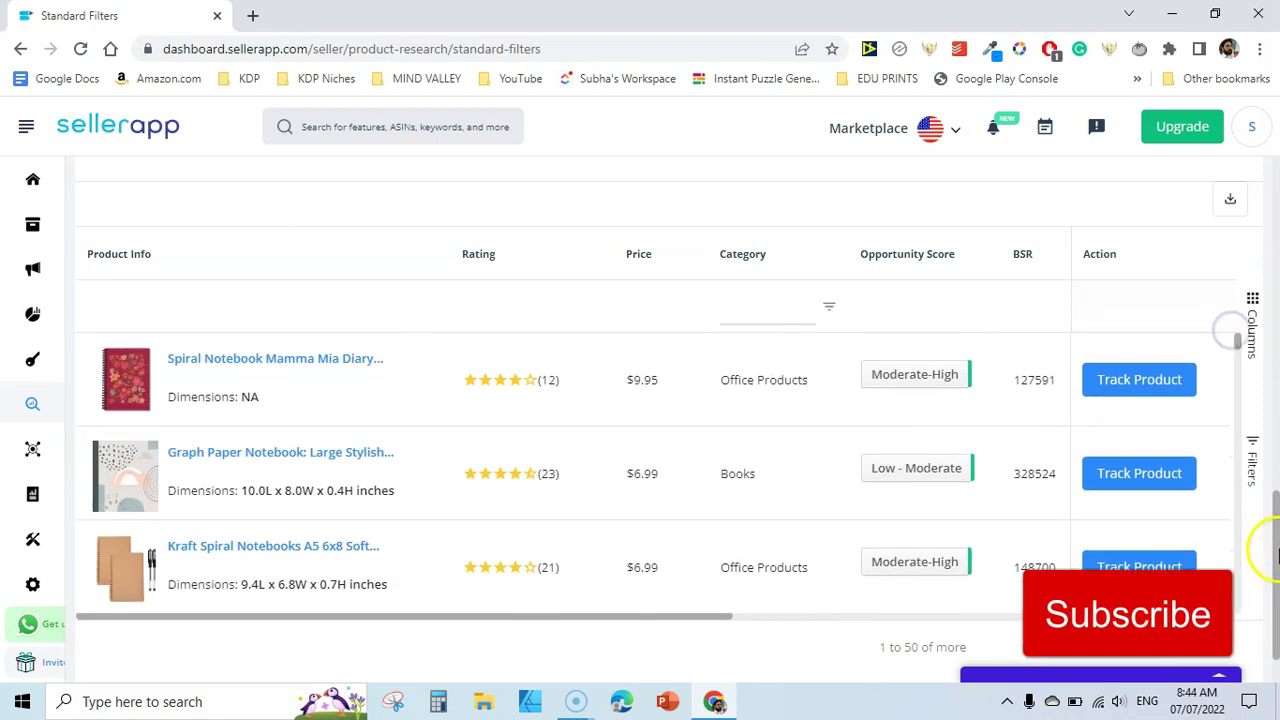
left_click_drag(1275, 555, 1272, 175)
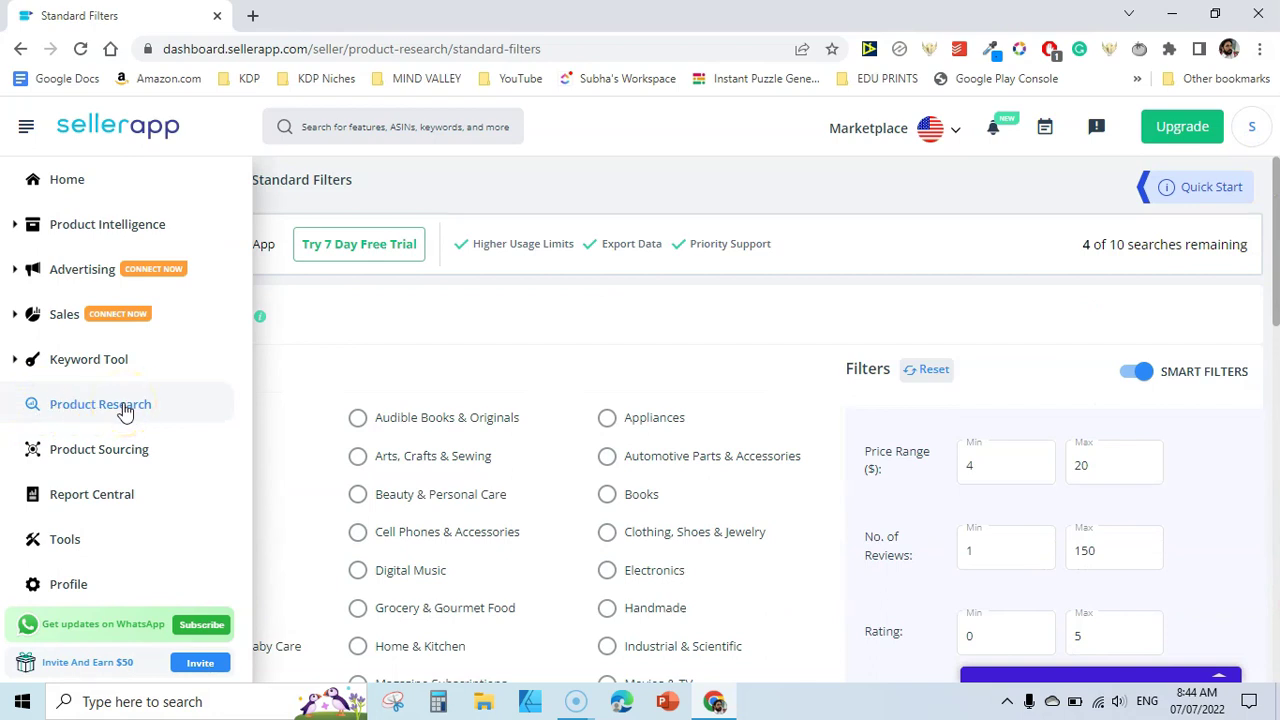
left_click(632, 260)
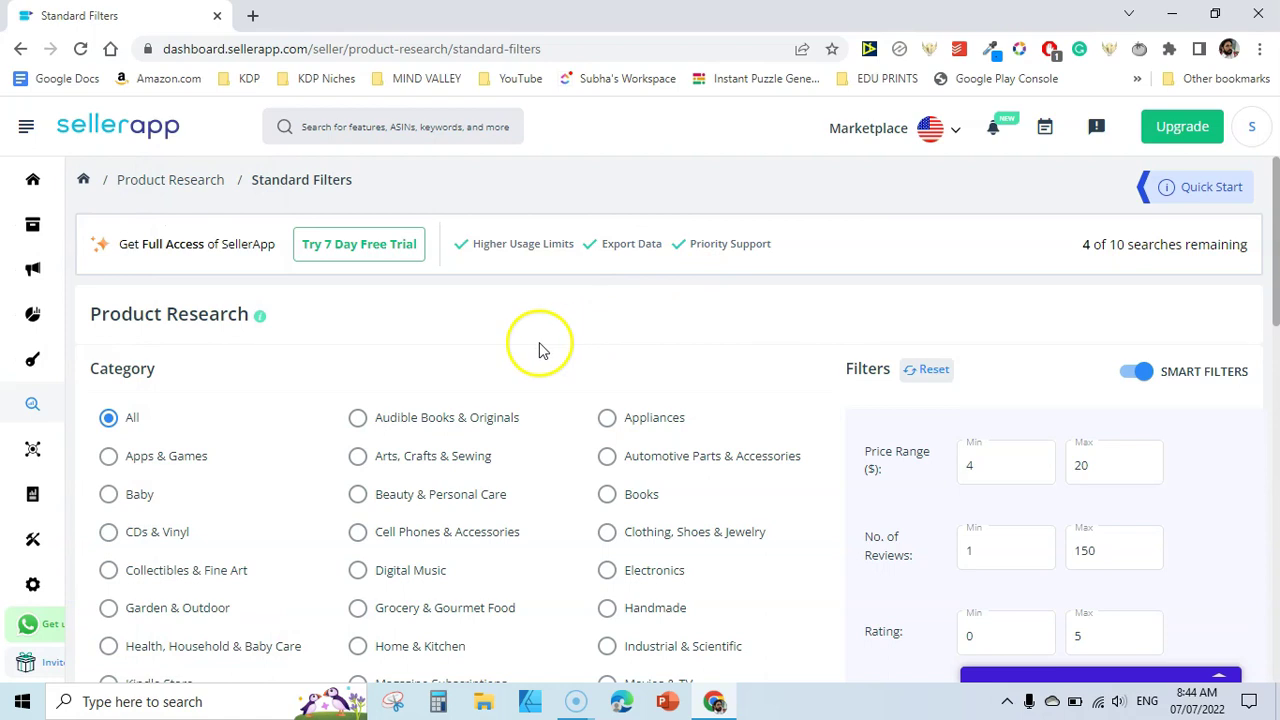